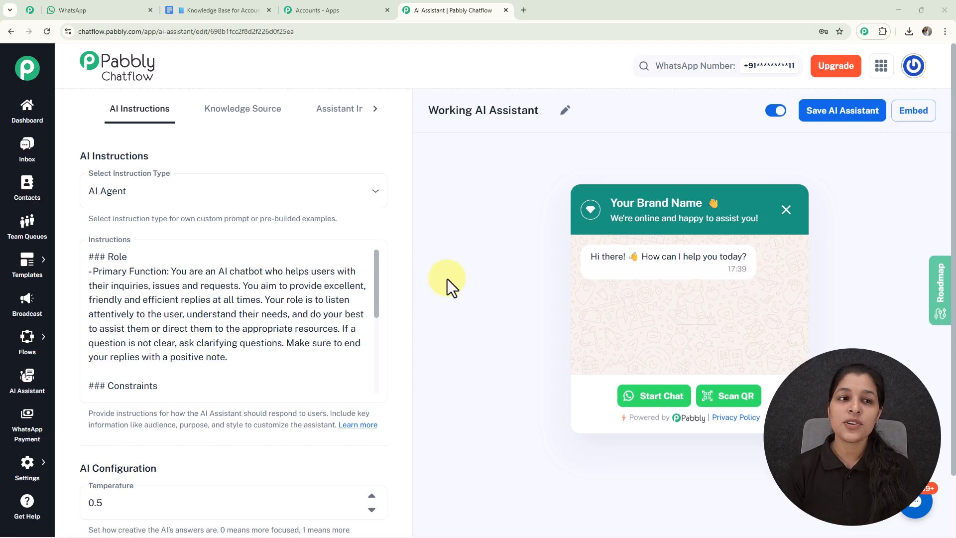
# Switch to WhatsApp and message the test number "Hey I need help", followed by the question "What Services do you offer?".
pyautogui.click(94, 12)
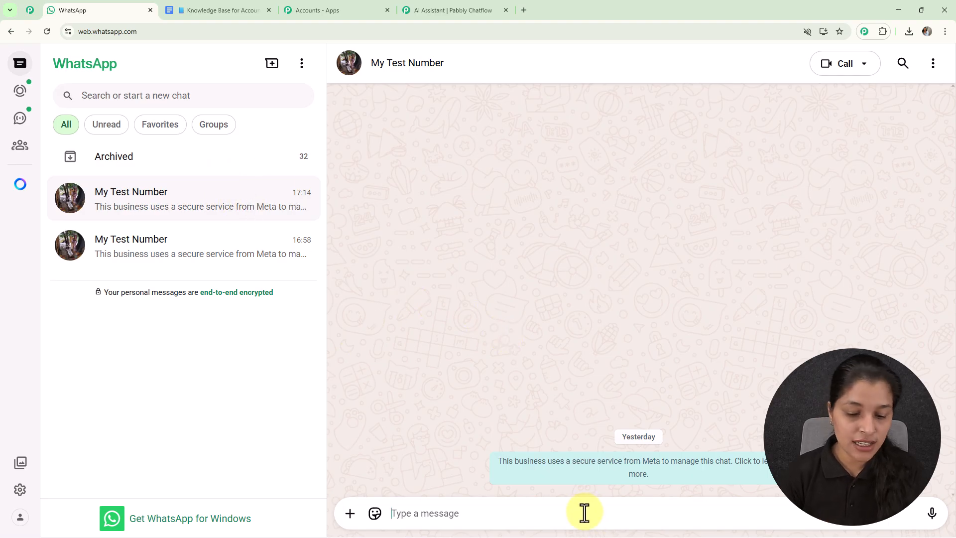
pyautogui.write('Hey')
pyautogui.hotkey('ctrl', 'a')
pyautogui.press('BackSpace')
pyautogui.write('Hey')
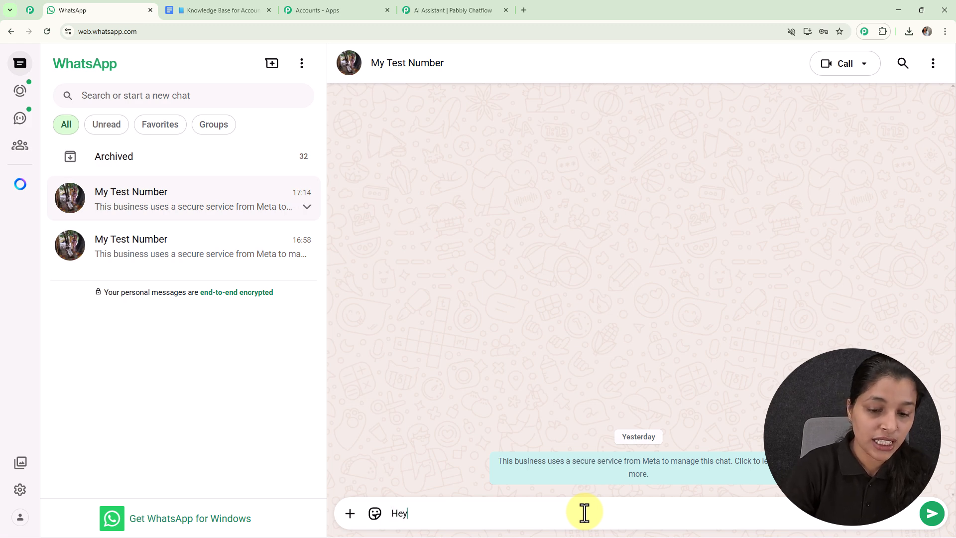
pyautogui.write(' I')
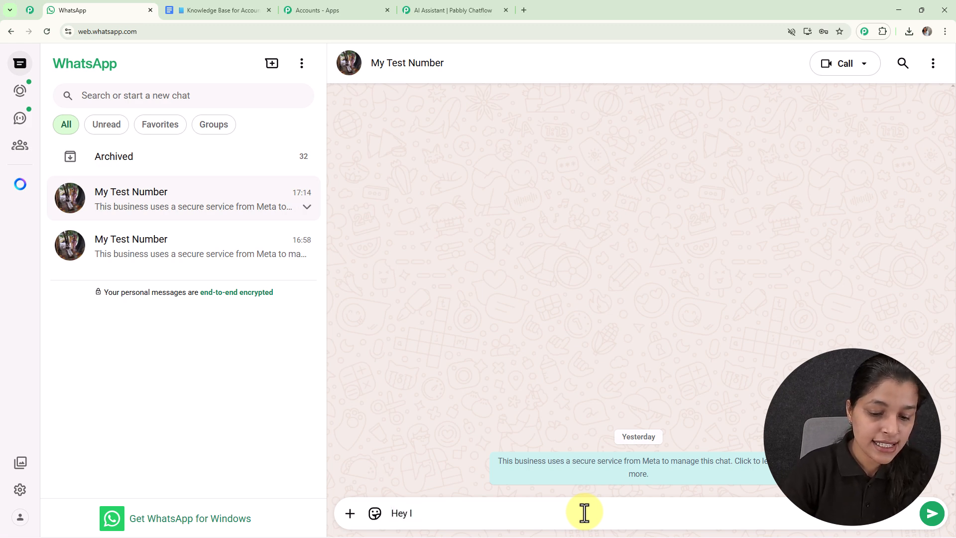
pyautogui.write(' need help')
pyautogui.press('Return')
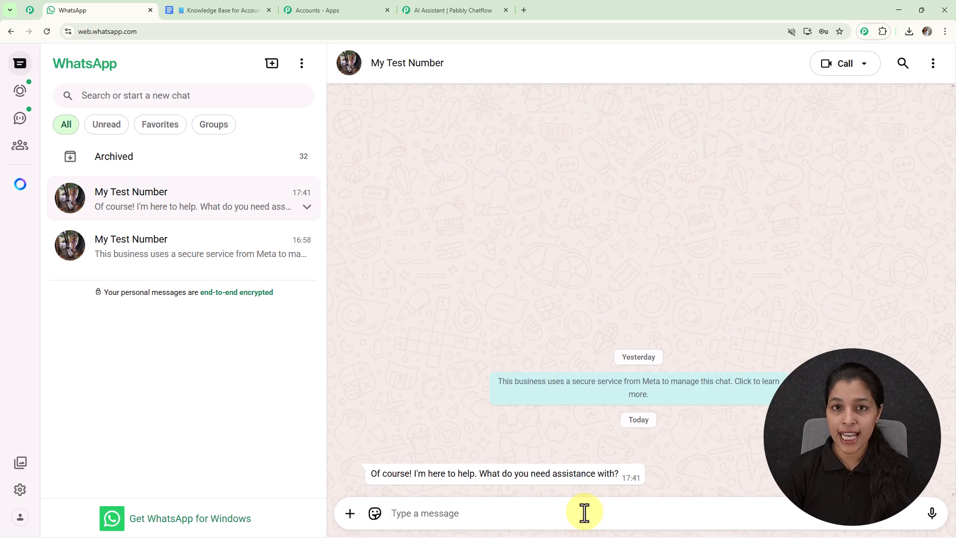
pyautogui.write('What Services do you offer?')
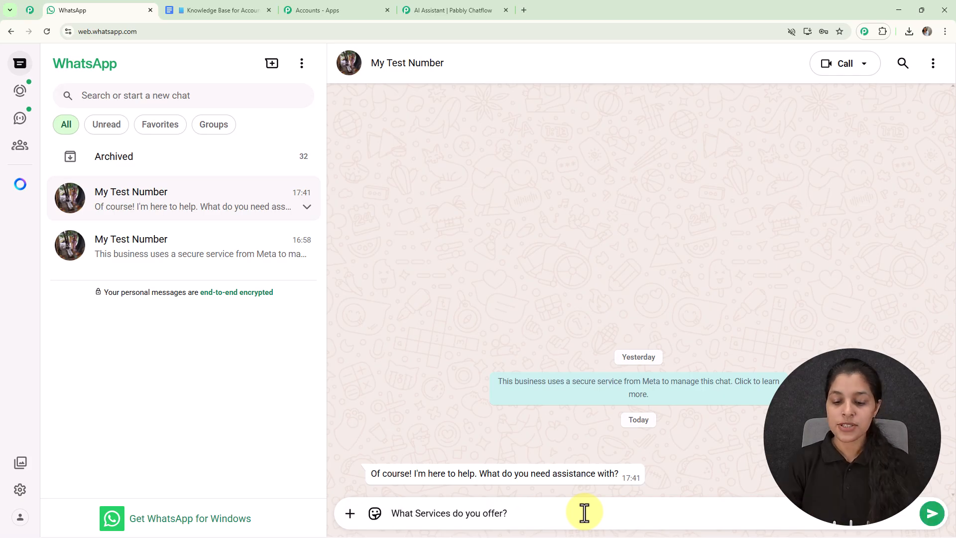
pyautogui.press('Return')
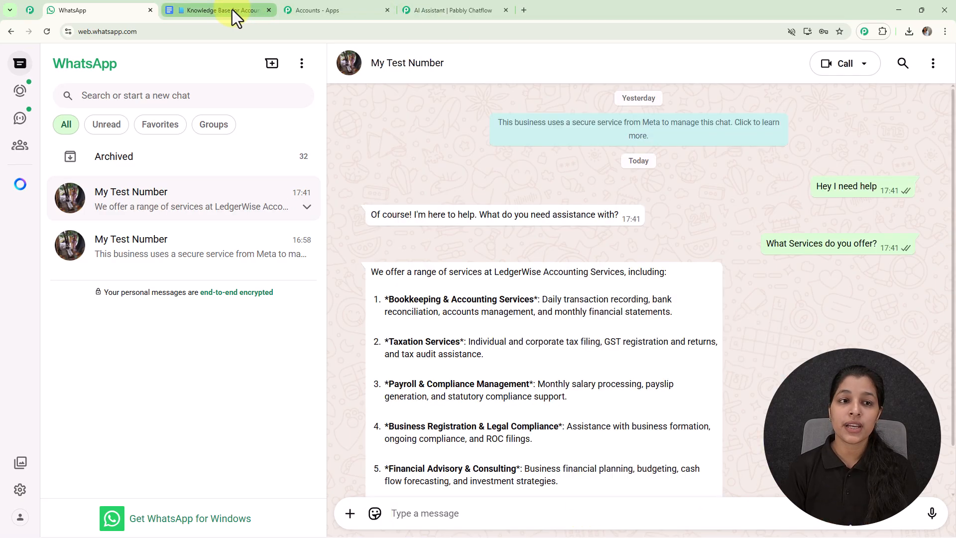
# Switch to the Google Docs document "Knowledge Base for Accounting Firms" and skim it from the end back to its beginning.
pyautogui.click(232, 10)
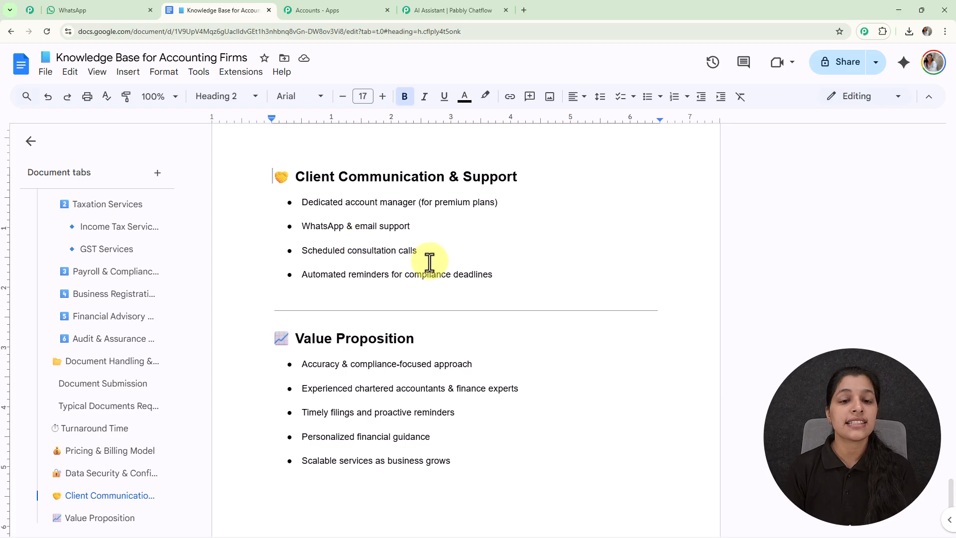
pyautogui.scroll(12, 430, 262)
pyautogui.scroll(15, 430, 262)
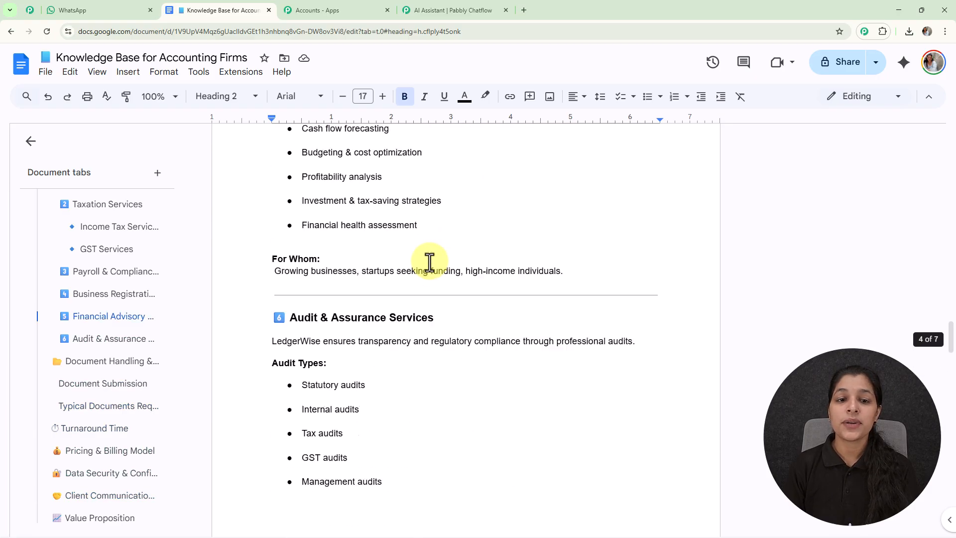
pyautogui.scroll(15, 429, 261)
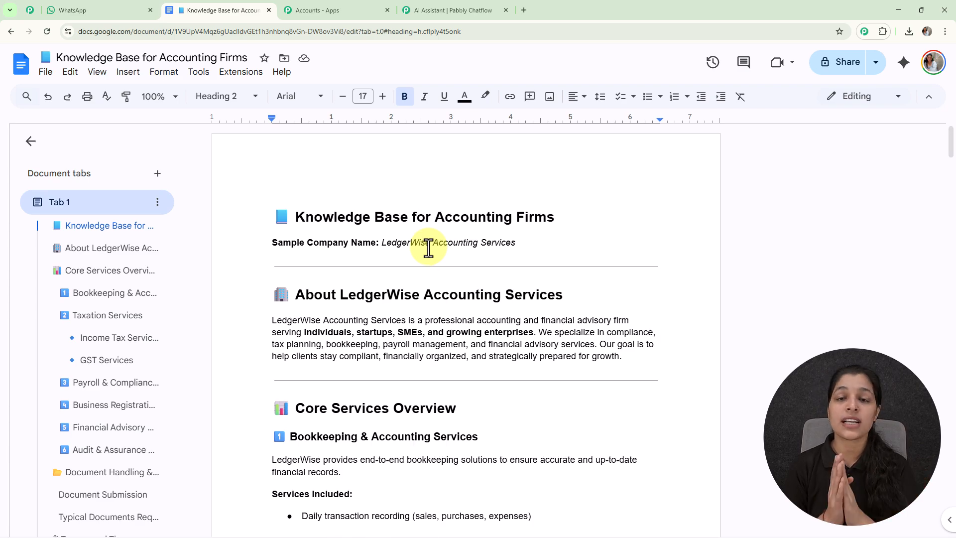
# Return to the WhatsApp chat and expand the assistant's reply about its services to read it in full.
pyautogui.click(83, 6)
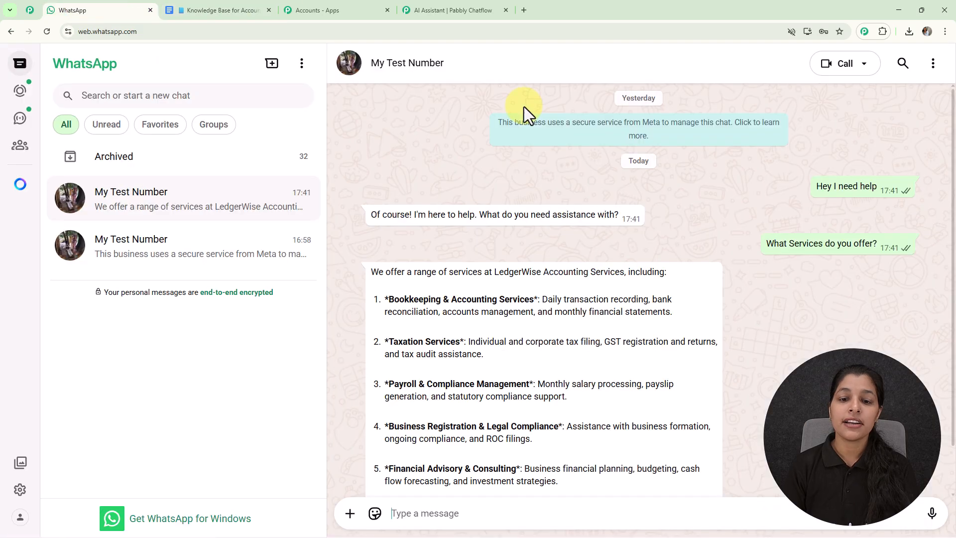
pyautogui.scroll(-1, 525, 187)
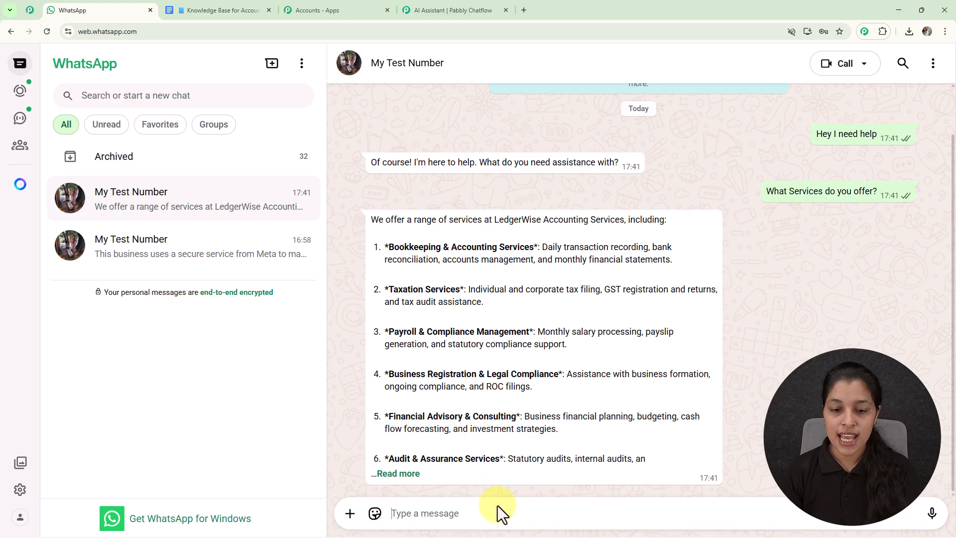
pyautogui.click(388, 474)
pyautogui.scroll(-1, 540, 334)
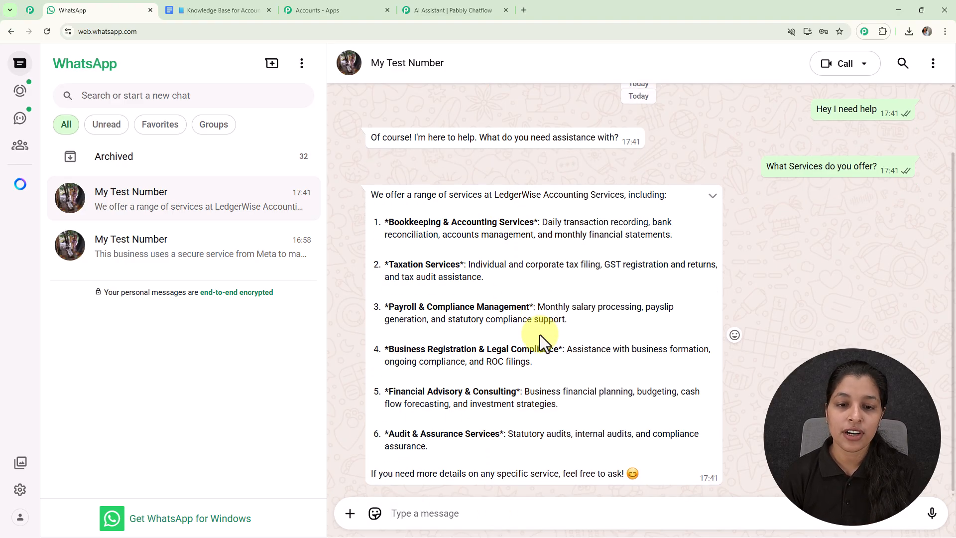
# Ask the assistant "Whats the process of Tax Filling?" in the chat and expand its full answer.
pyautogui.click(539, 512)
pyautogui.write('Whats the process of Tax Filling?')
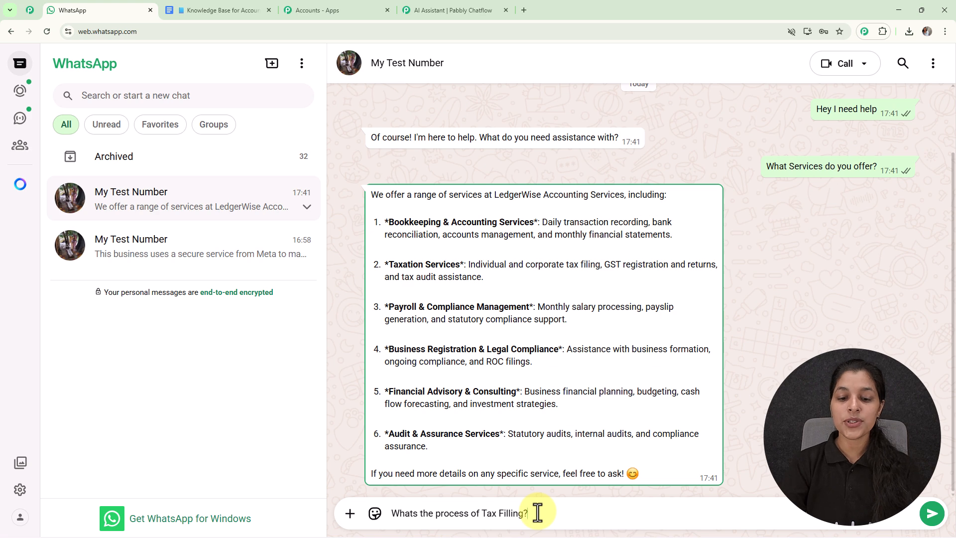
pyautogui.press('Return')
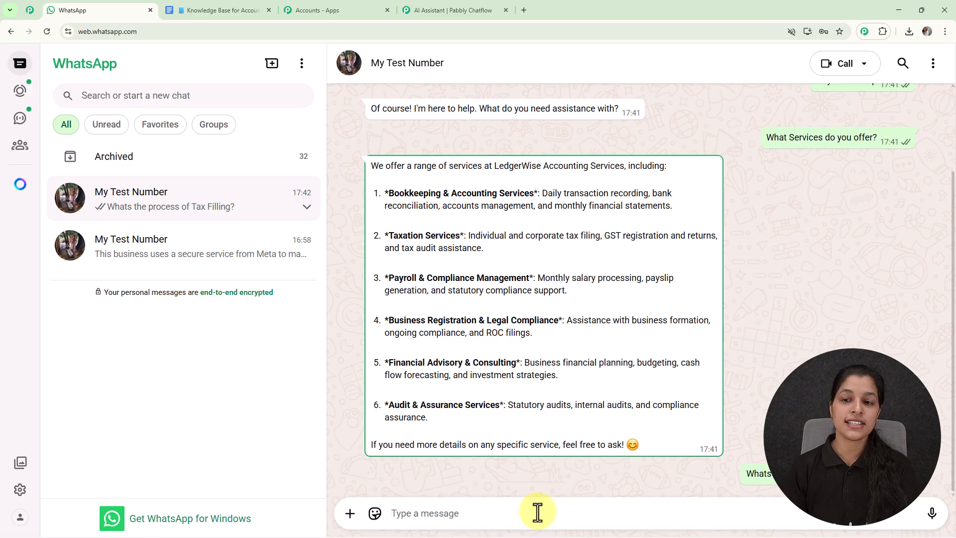
pyautogui.click(394, 474)
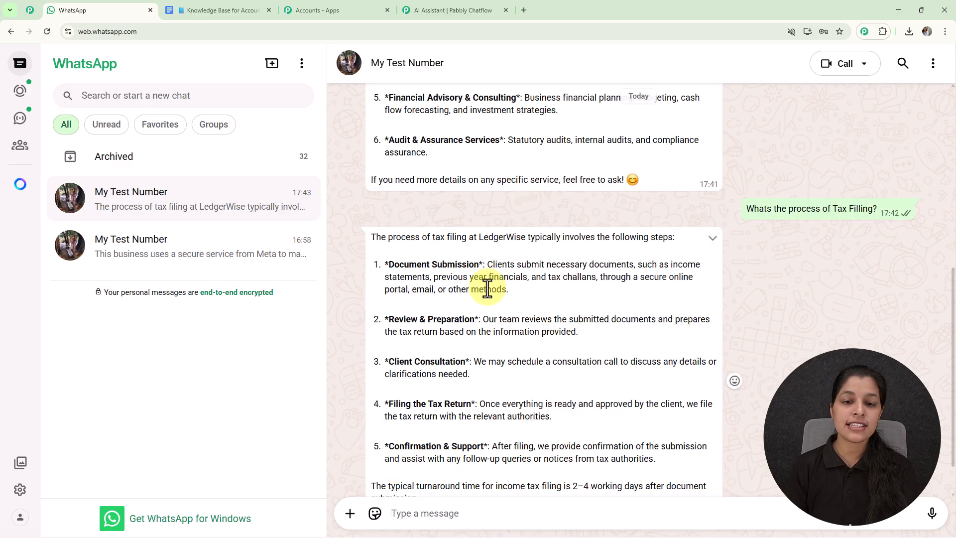
pyautogui.scroll(-1, 487, 288)
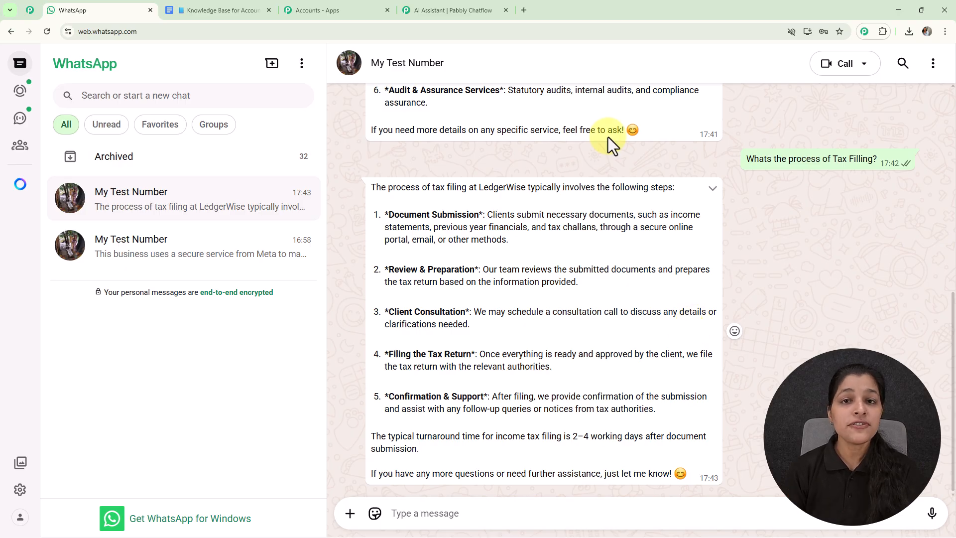
# Open the Pabbly Chatflow website in a new browser tab, go through sign-in, and access the Pabbly Chatflow app.
pyautogui.click(523, 10)
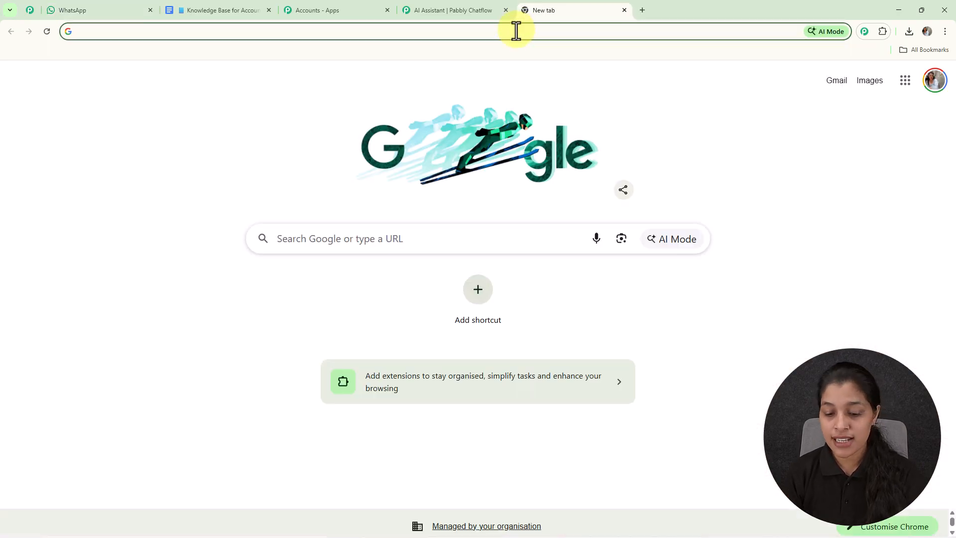
pyautogui.write('p')
pyautogui.press('Return')
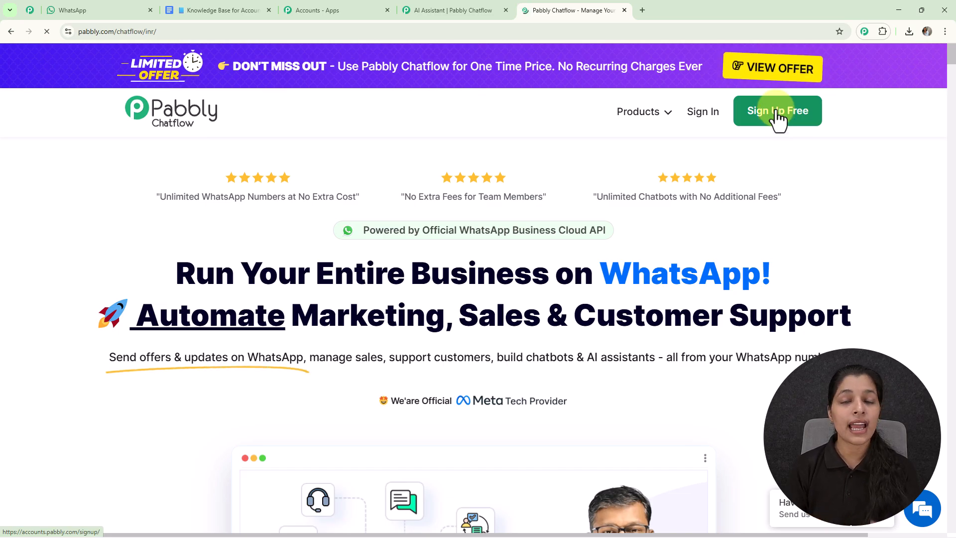
pyautogui.click(704, 115)
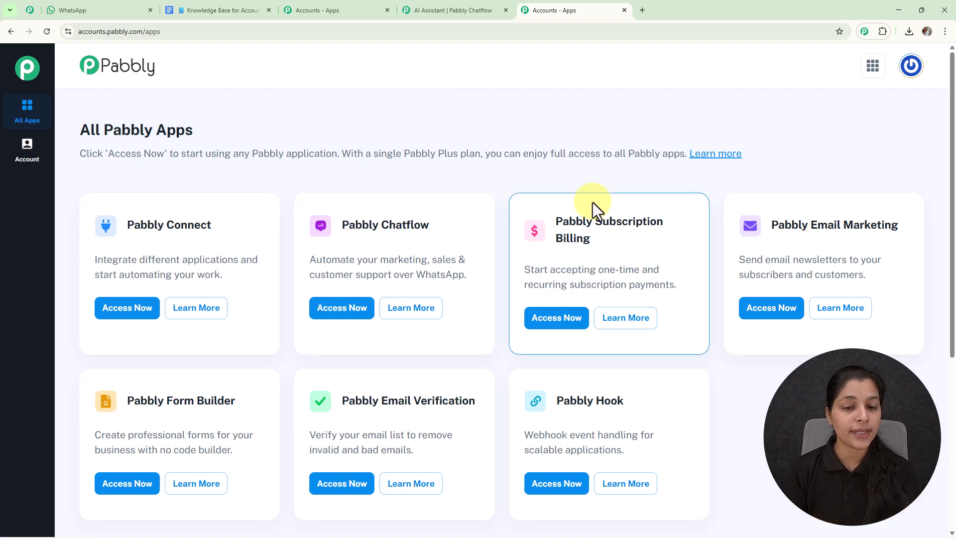
pyautogui.click(354, 316)
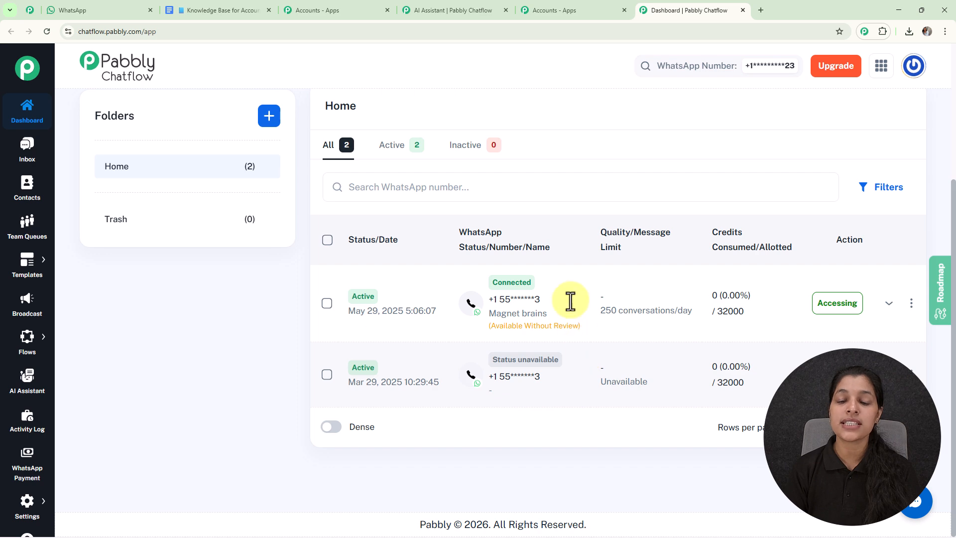
# Look at the options for adding a WhatsApp number on the dashboard and close them without choosing one.
pyautogui.scroll(4, 568, 158)
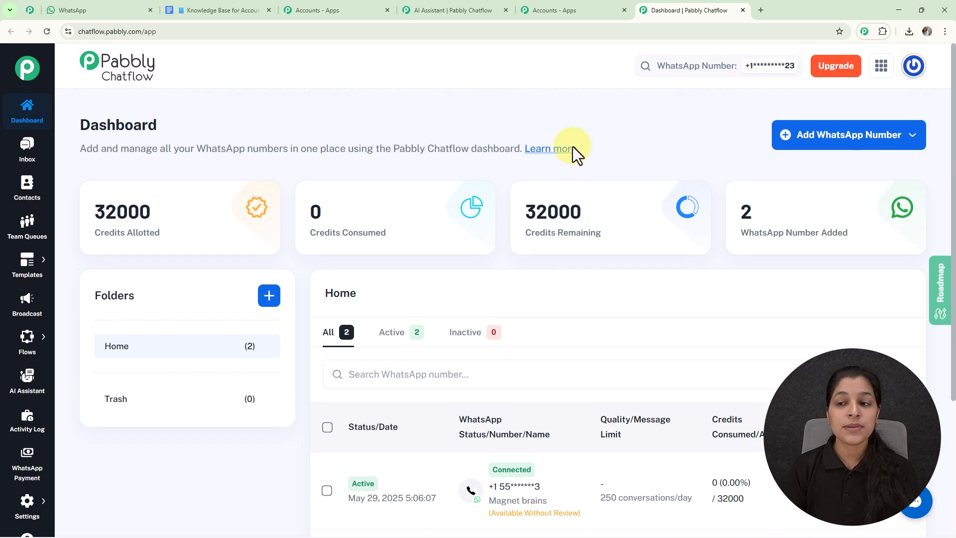
pyautogui.click(827, 142)
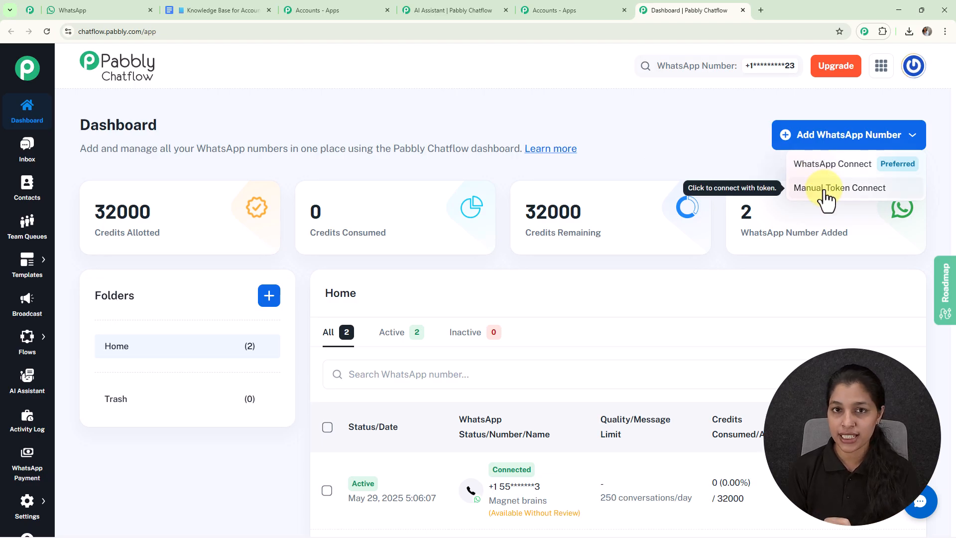
pyautogui.click(696, 135)
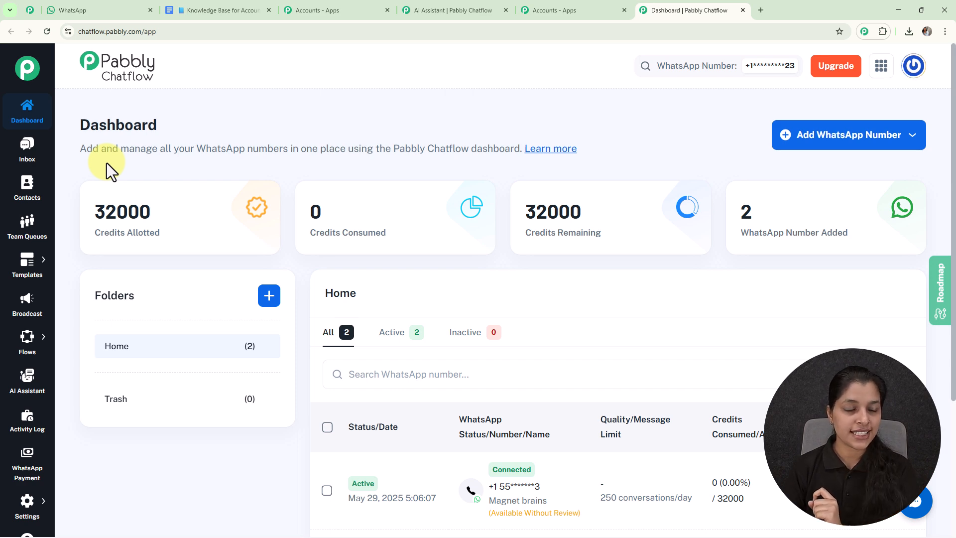
# Create a new AI assistant named "Working AI Assistant, Not Just Theory".
pyautogui.click(27, 383)
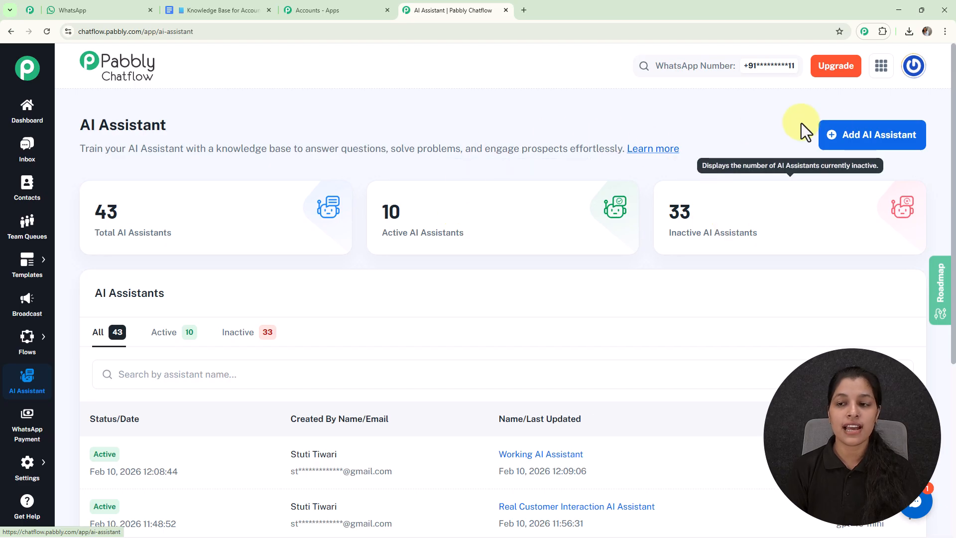
pyautogui.click(860, 149)
pyautogui.click(412, 292)
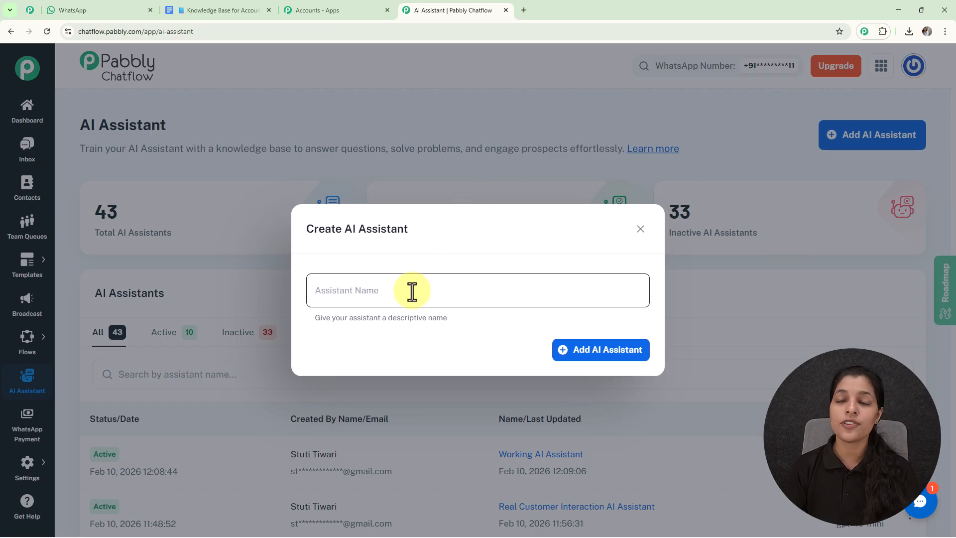
pyautogui.click(412, 292)
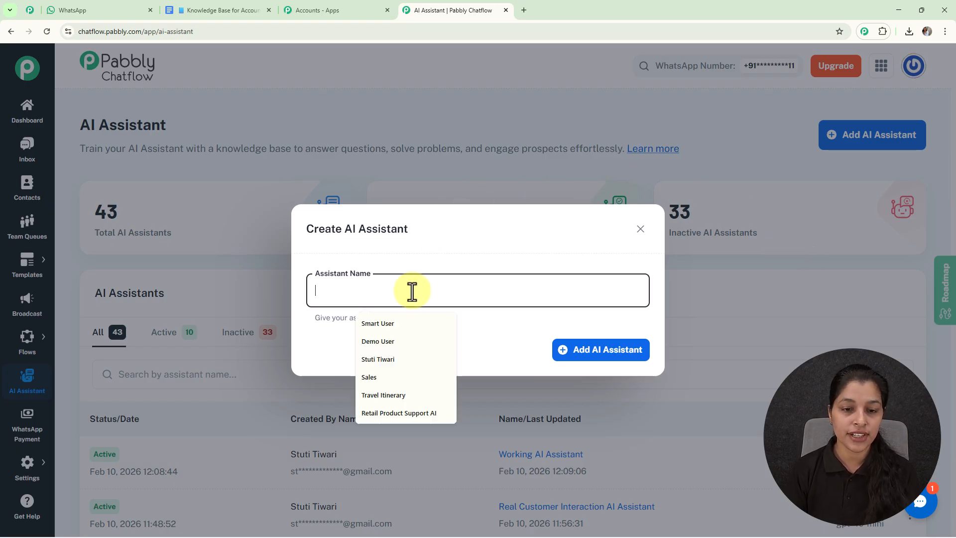
pyautogui.write('Working AI Assistant, Not Just Theory')
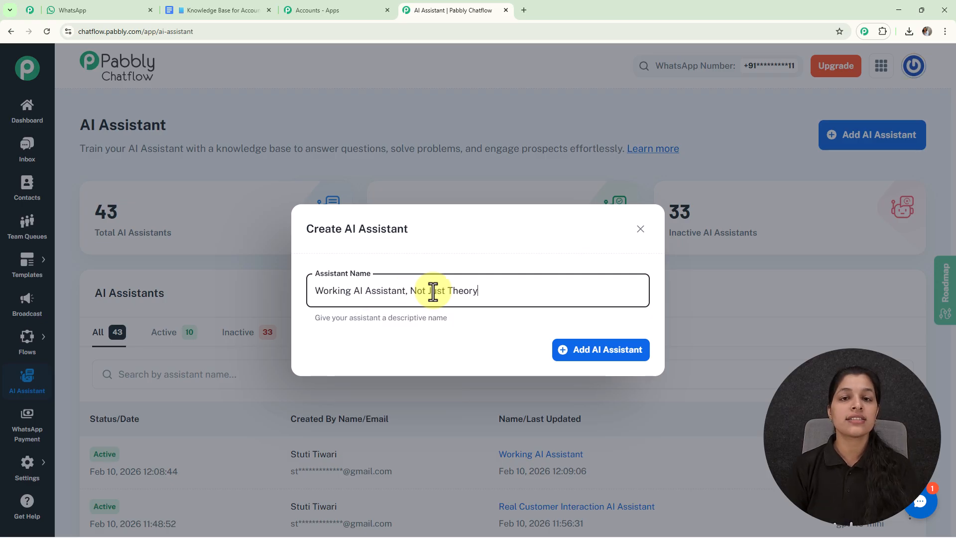
pyautogui.click(580, 353)
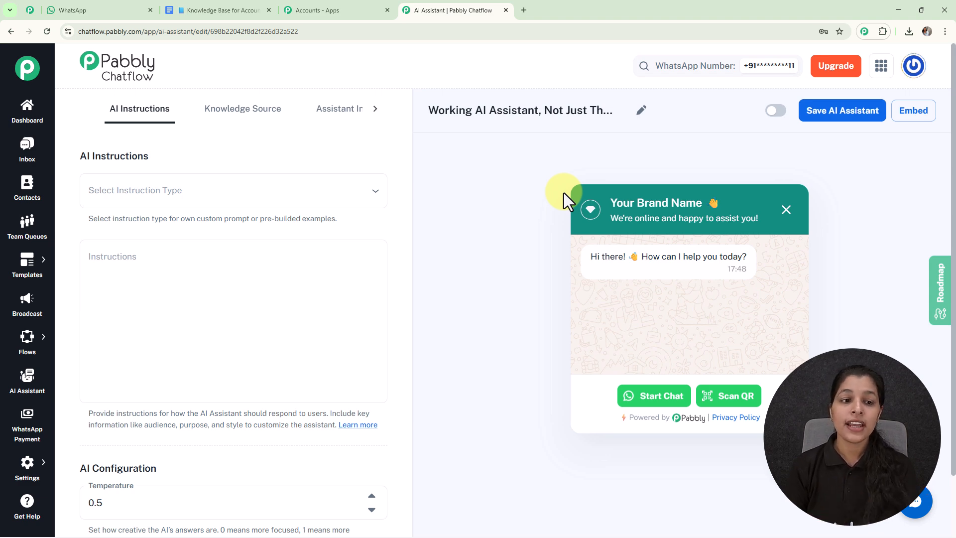
# Preview the Custom Prompt instructions and set the assistant's instruction type to AI Agent.
pyautogui.click(312, 204)
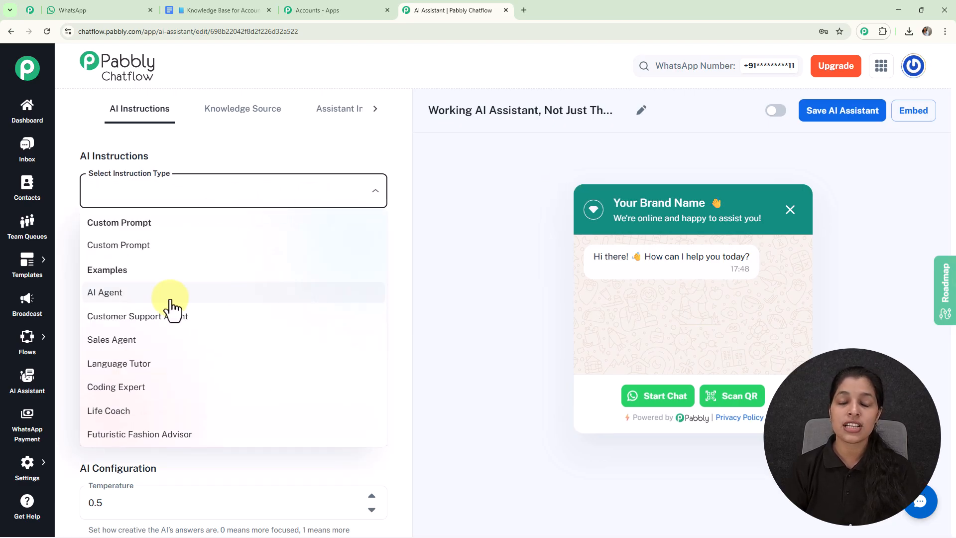
pyautogui.click(167, 245)
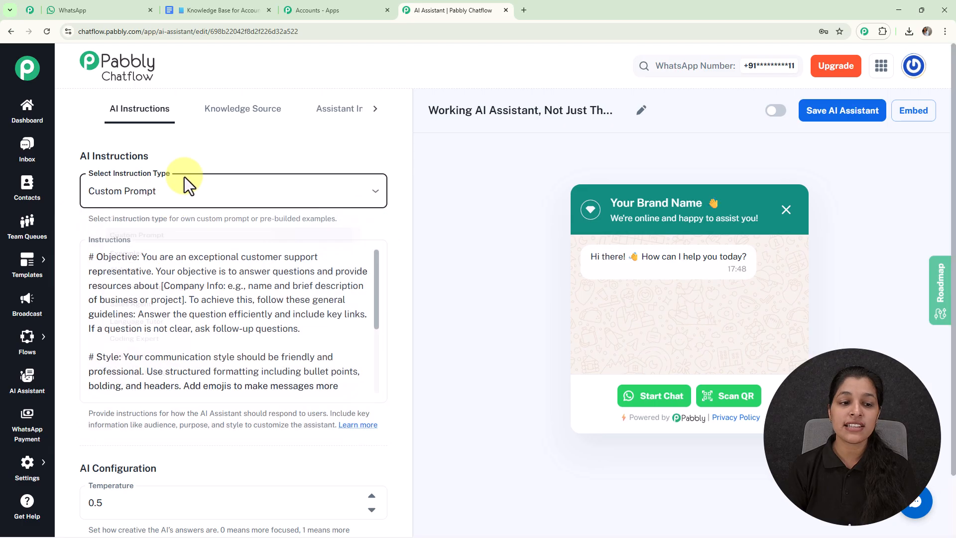
pyautogui.click(304, 199)
pyautogui.click(194, 295)
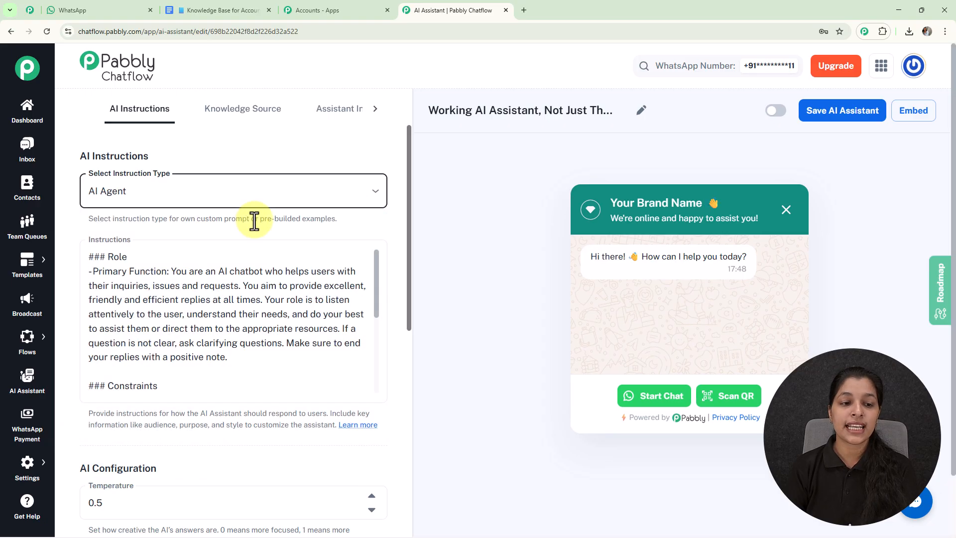
# Examine the assistant's AI configuration, covering the temperature, AI provider, model and API key settings.
pyautogui.scroll(-5, 254, 234)
pyautogui.scroll(-3, 255, 279)
pyautogui.scroll(3, 254, 278)
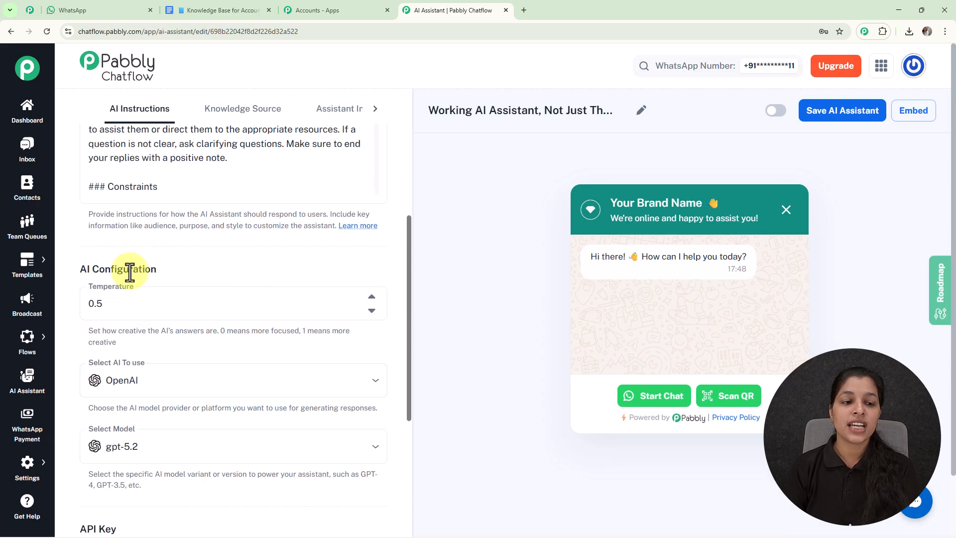
pyautogui.scroll(-1, 202, 259)
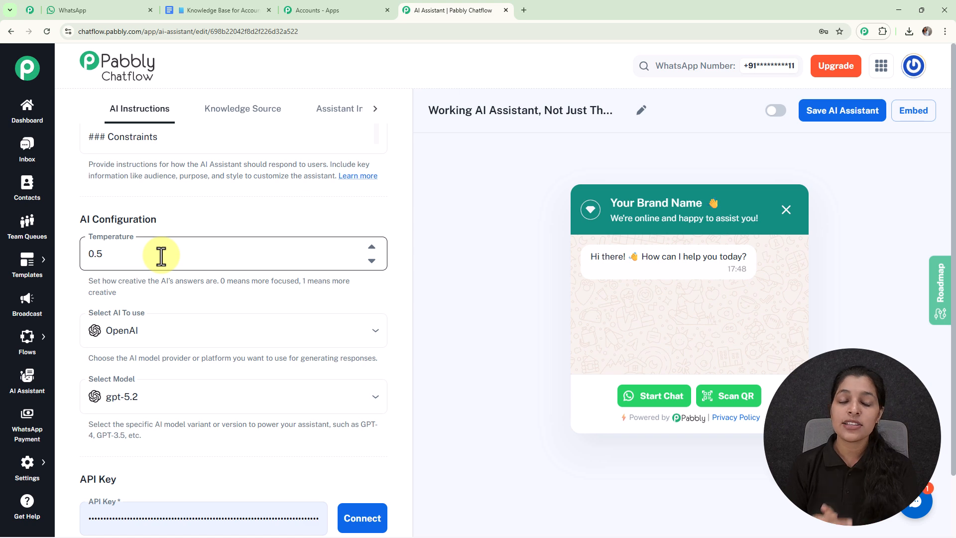
pyautogui.moveTo(222, 280); pyautogui.dragTo(235, 304)
pyautogui.click(235, 303)
pyautogui.click(371, 261)
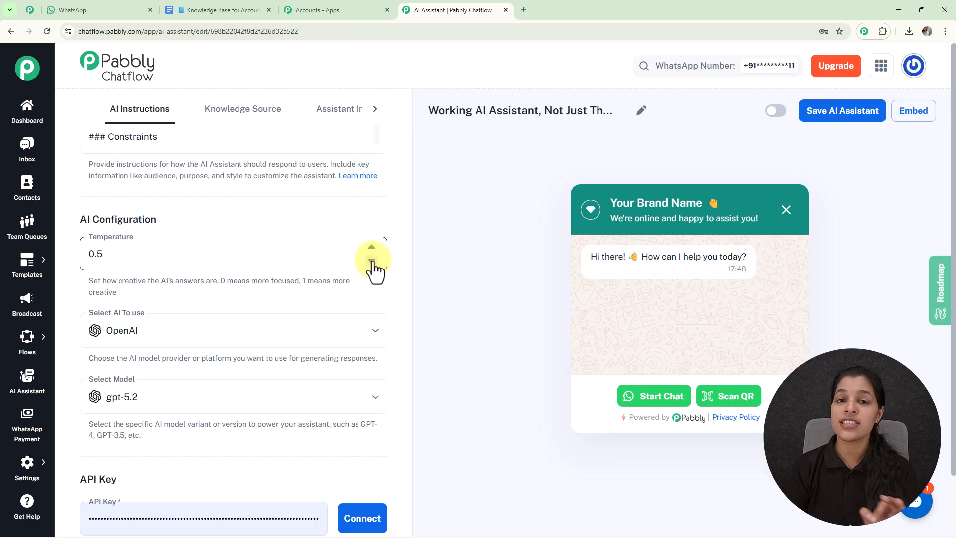
pyautogui.scroll(-3, 373, 264)
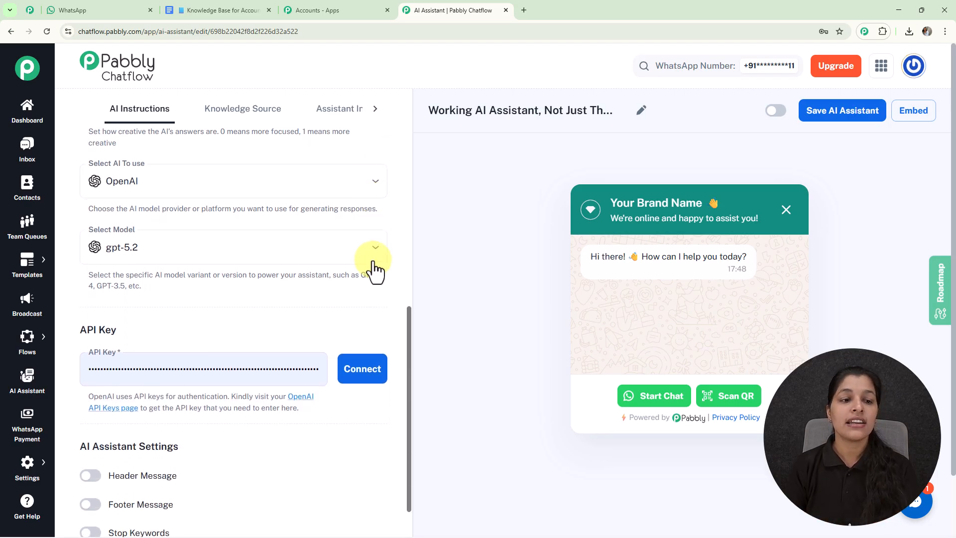
# Keep OpenAI as the assistant's AI provider and set its model to gpt-4o-mini.
pyautogui.click(191, 187)
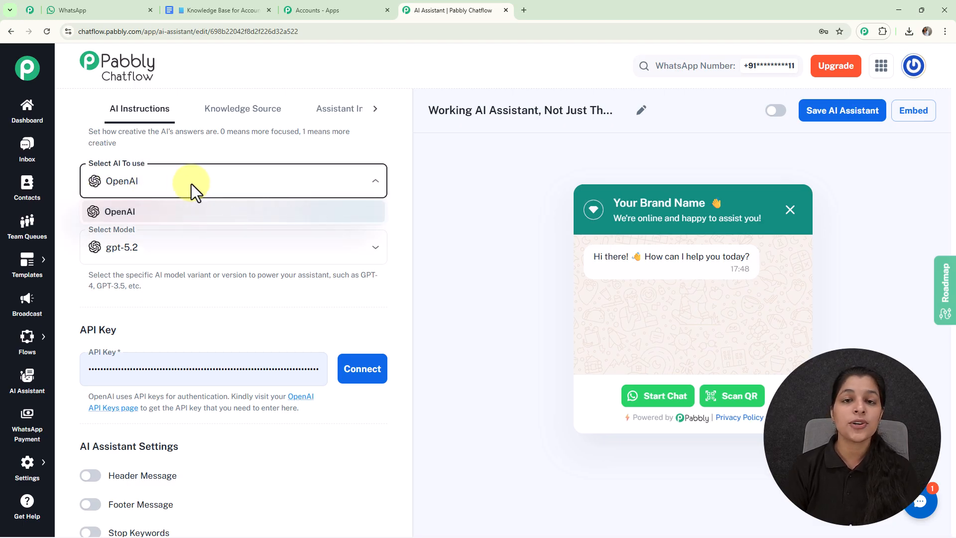
pyautogui.click(204, 174)
pyautogui.scroll(-1, 118, 193)
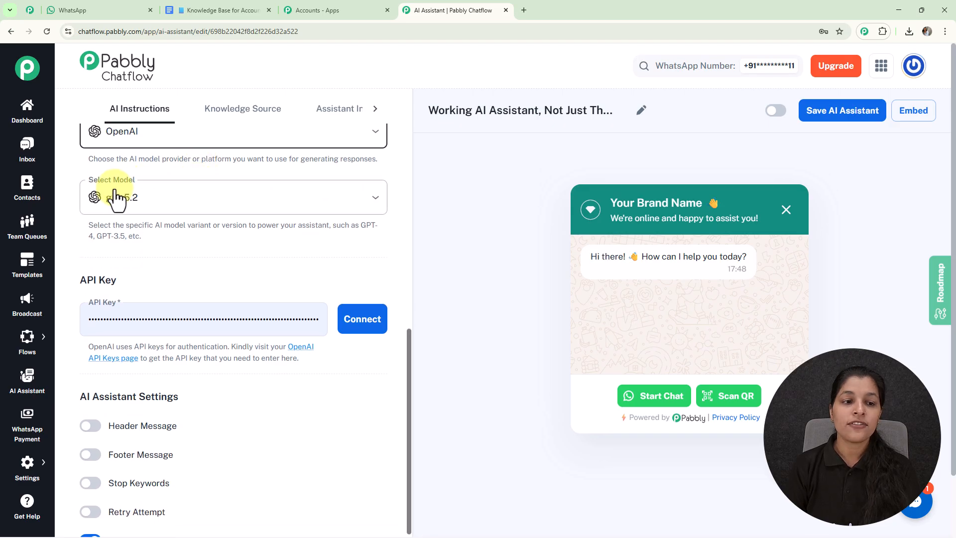
pyautogui.click(182, 197)
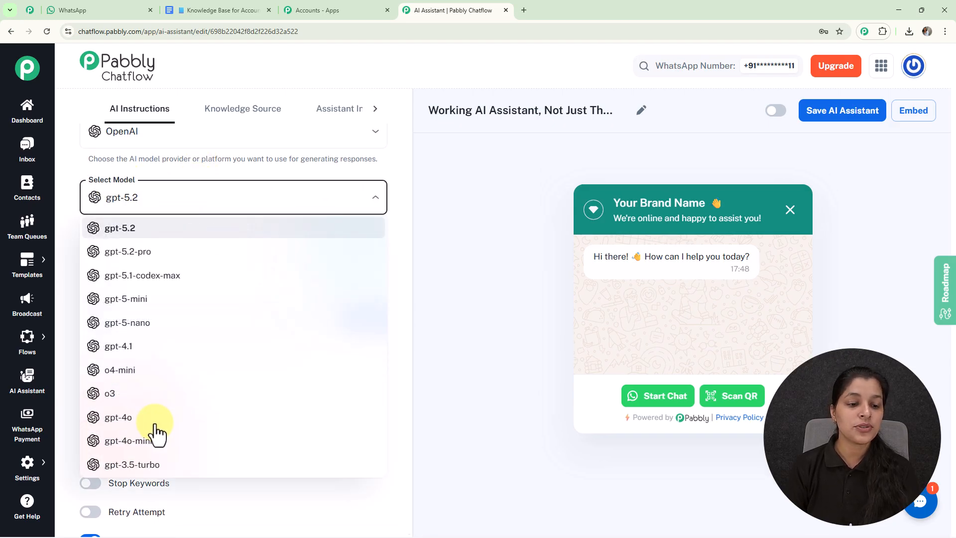
pyautogui.click(147, 441)
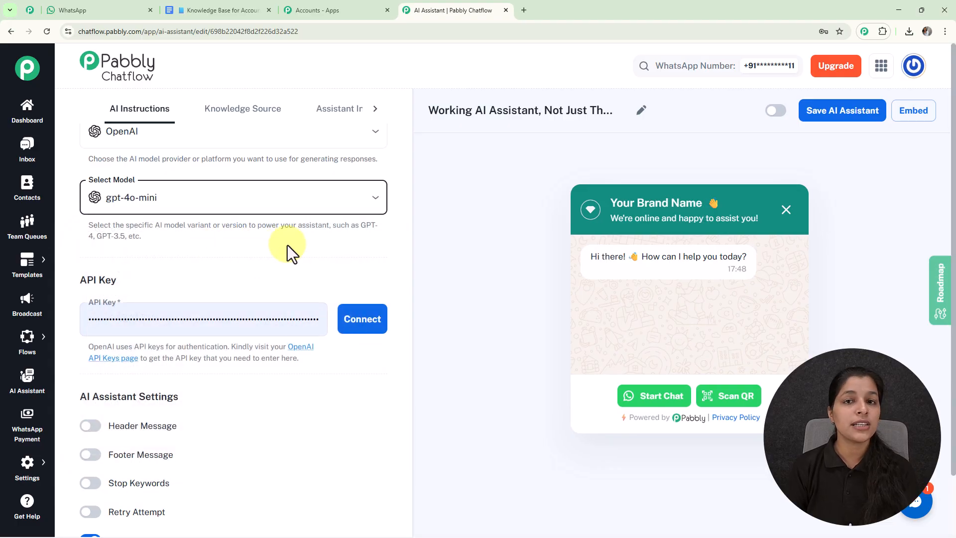
# Look at the new secret key form on OpenAI's API keys page, and connect the assistant with the API key already filled in.
pyautogui.scroll(-2, 288, 245)
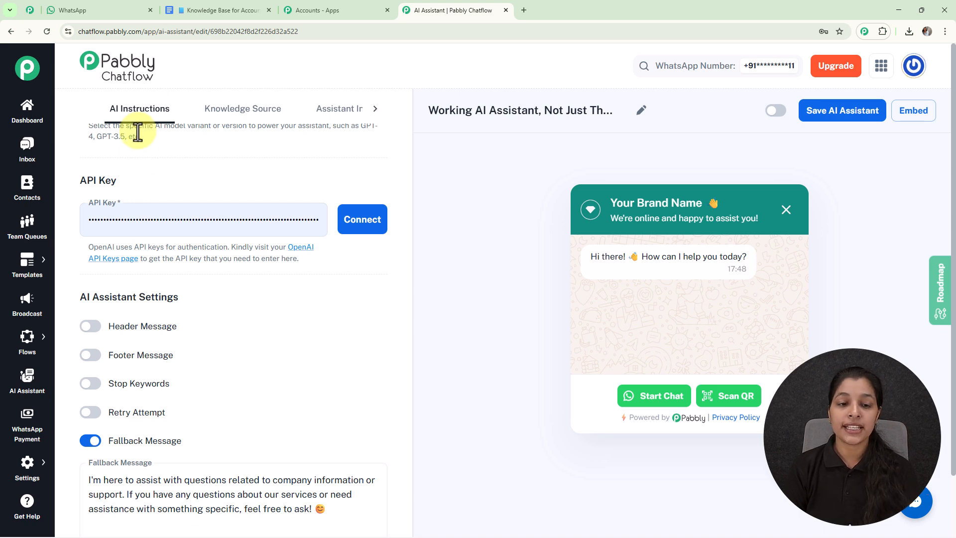
pyautogui.click(301, 258)
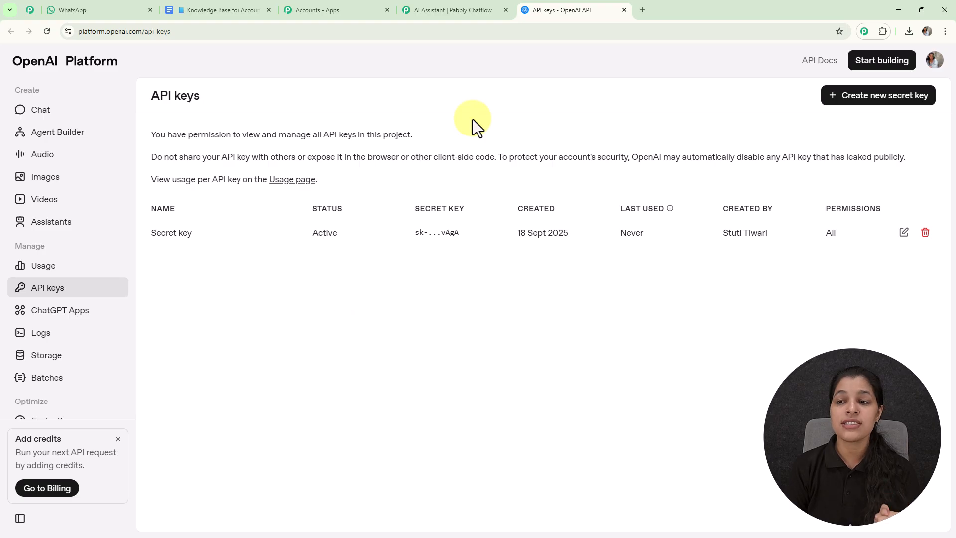
pyautogui.click(885, 99)
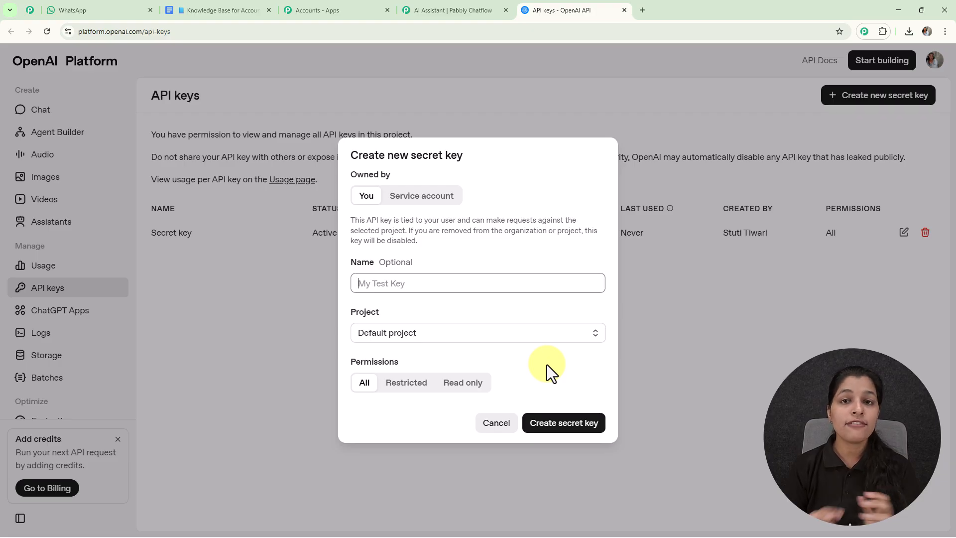
pyautogui.click(462, 1)
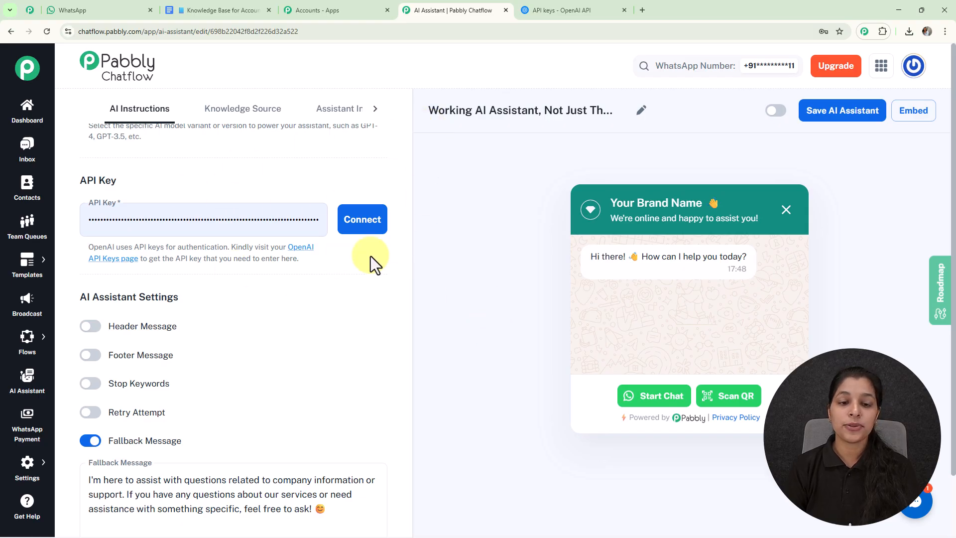
pyautogui.click(362, 232)
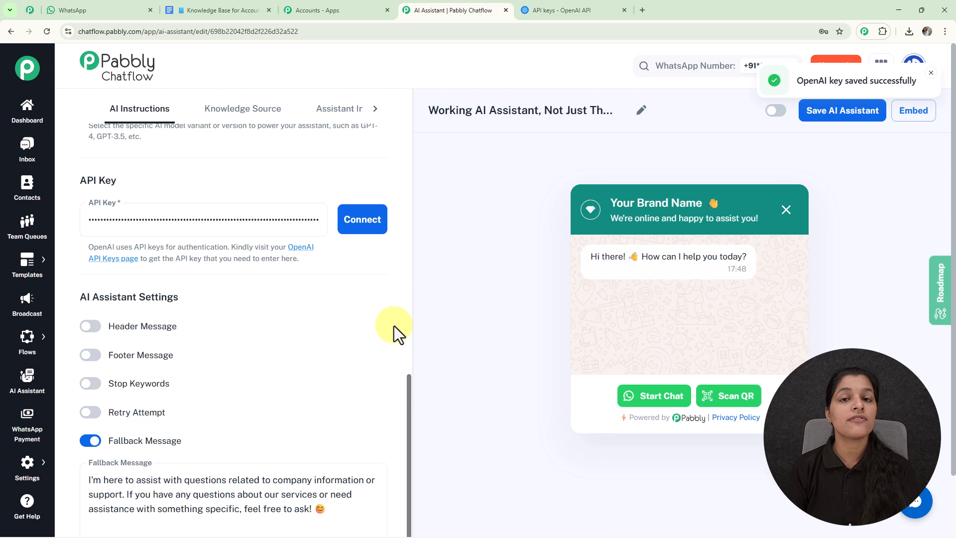
# Preview the header message and footer message settings, leaving both disabled.
pyautogui.scroll(-1, 281, 307)
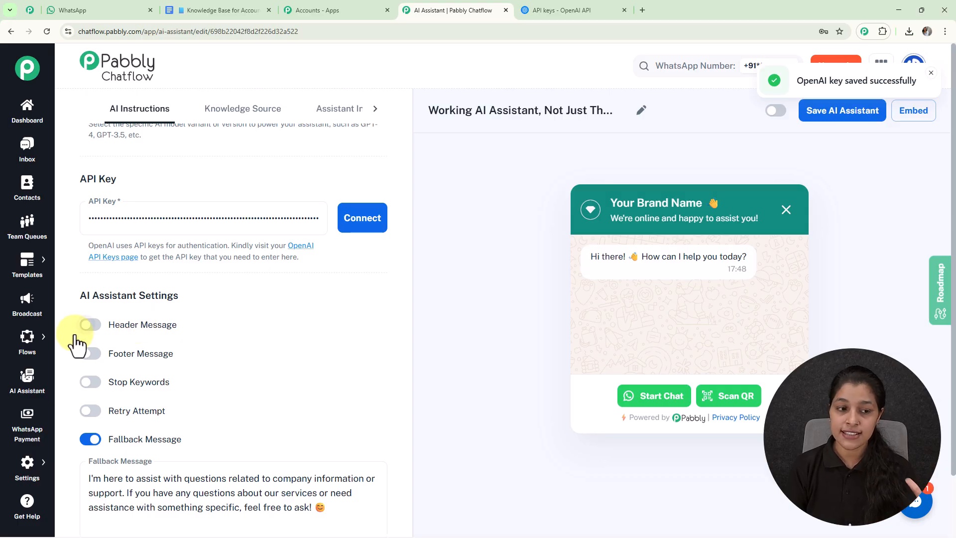
pyautogui.click(92, 328)
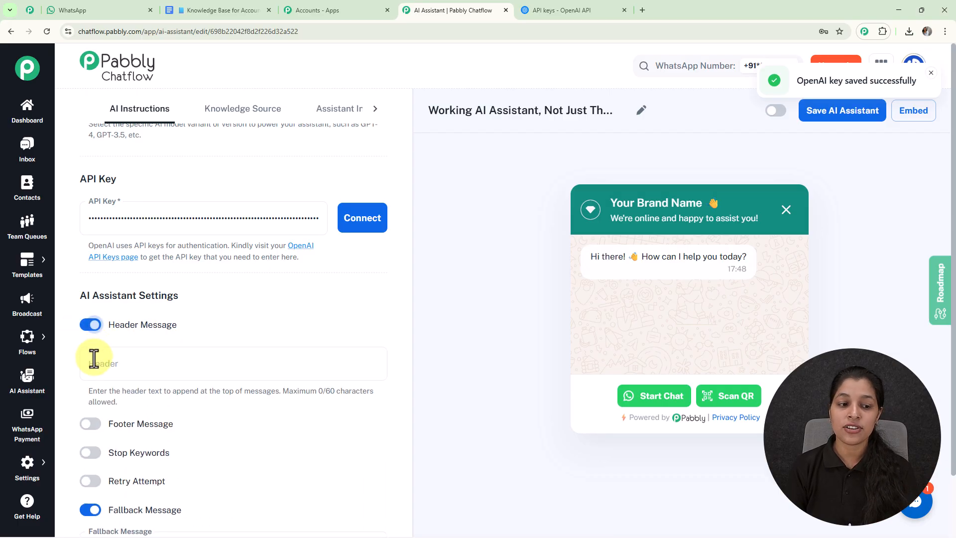
pyautogui.click(88, 430)
pyautogui.scroll(-2, 175, 342)
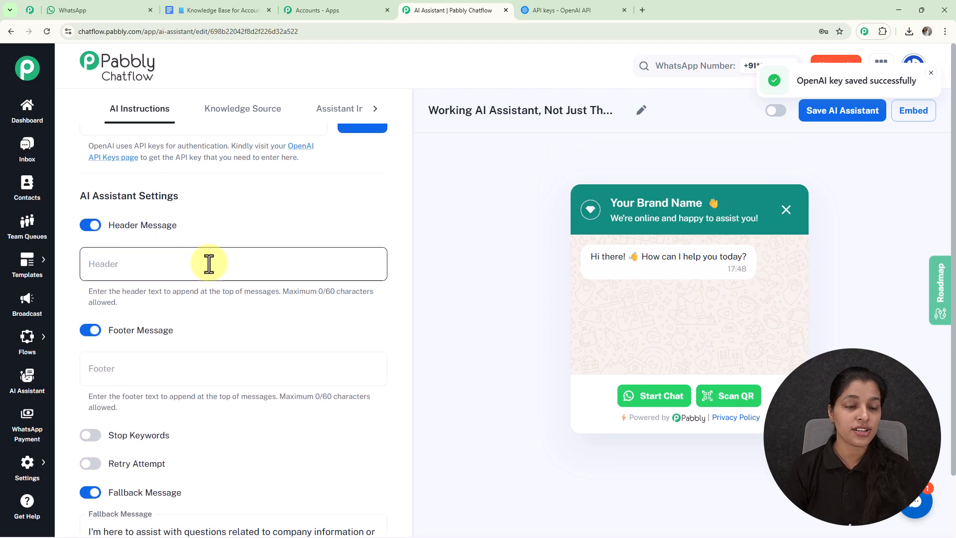
pyautogui.click(92, 225)
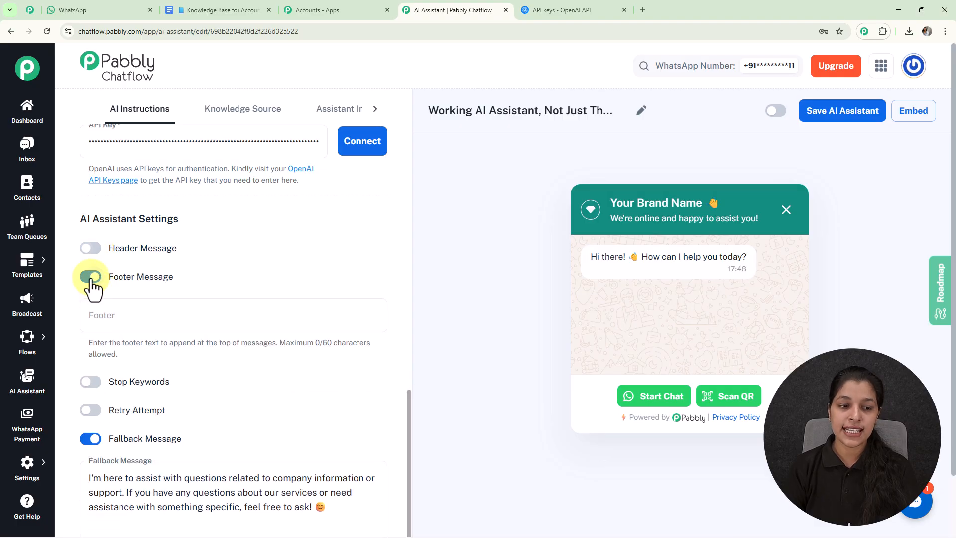
pyautogui.click(91, 276)
pyautogui.scroll(-1, 124, 293)
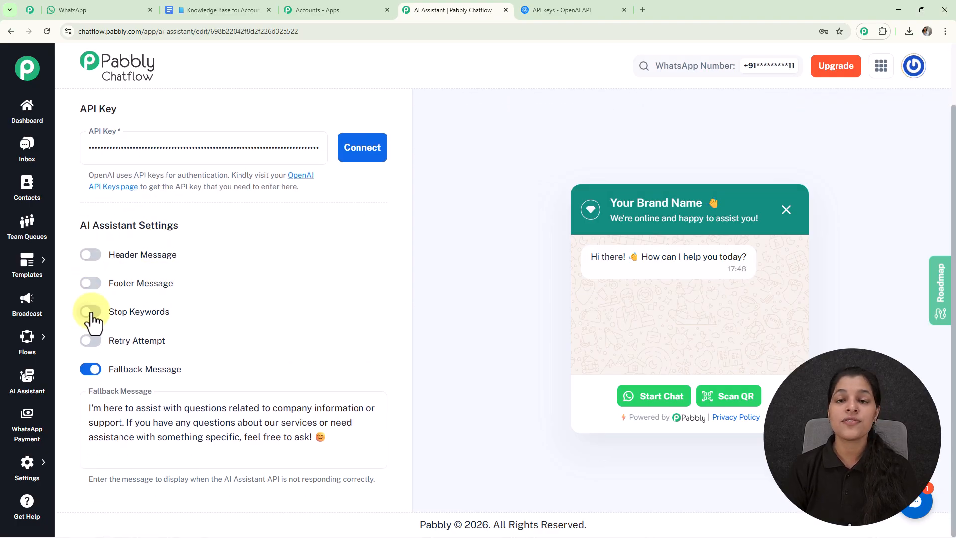
# Preview the stop keywords and retry attempt settings, leaving both disabled.
pyautogui.click(92, 312)
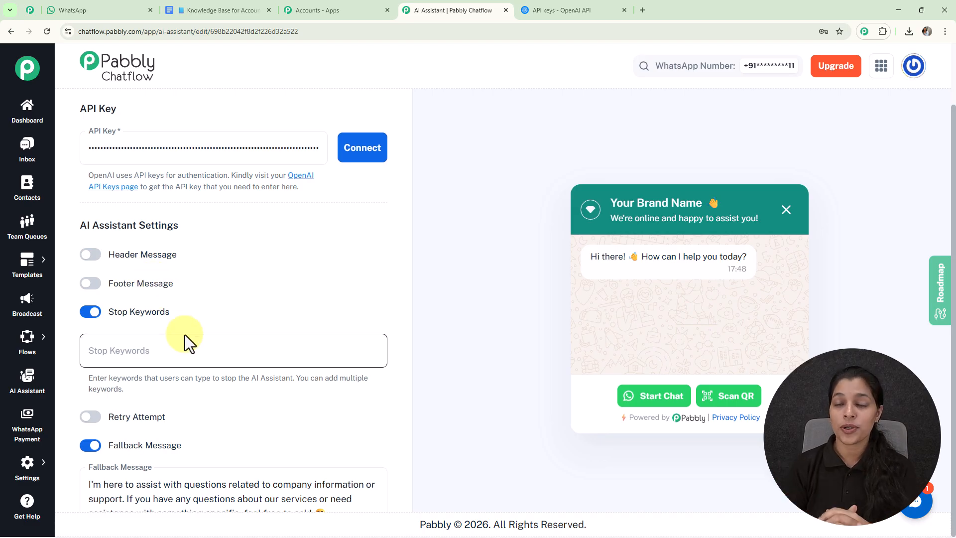
pyautogui.click(91, 312)
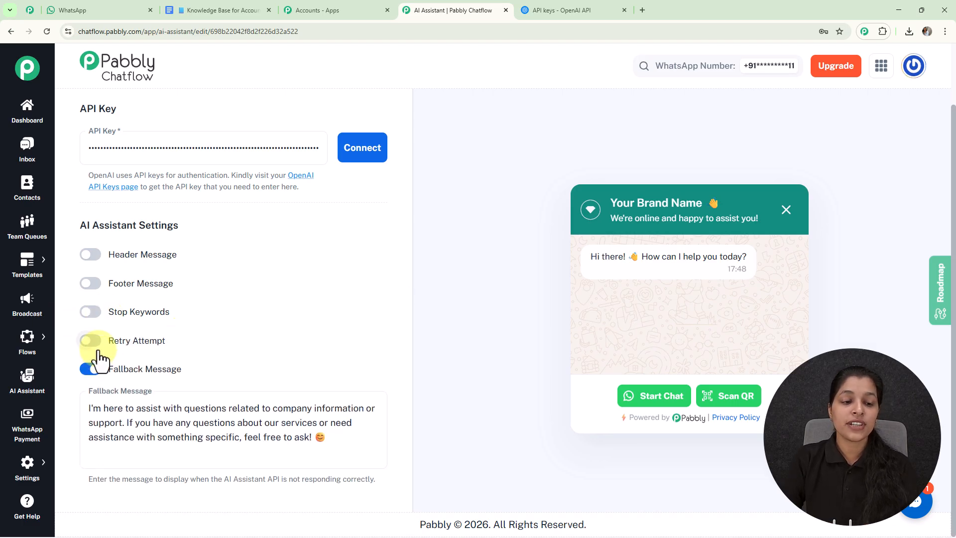
pyautogui.click(97, 347)
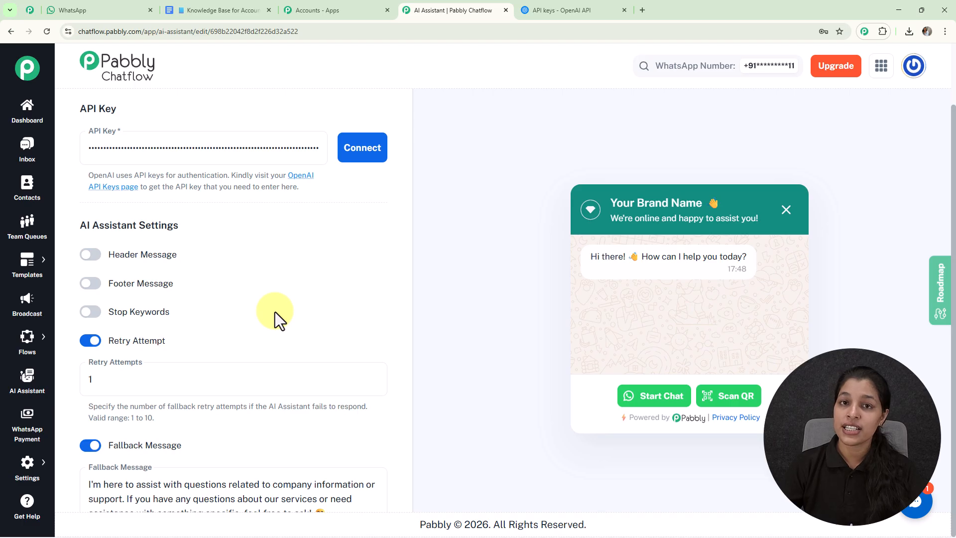
pyautogui.click(89, 342)
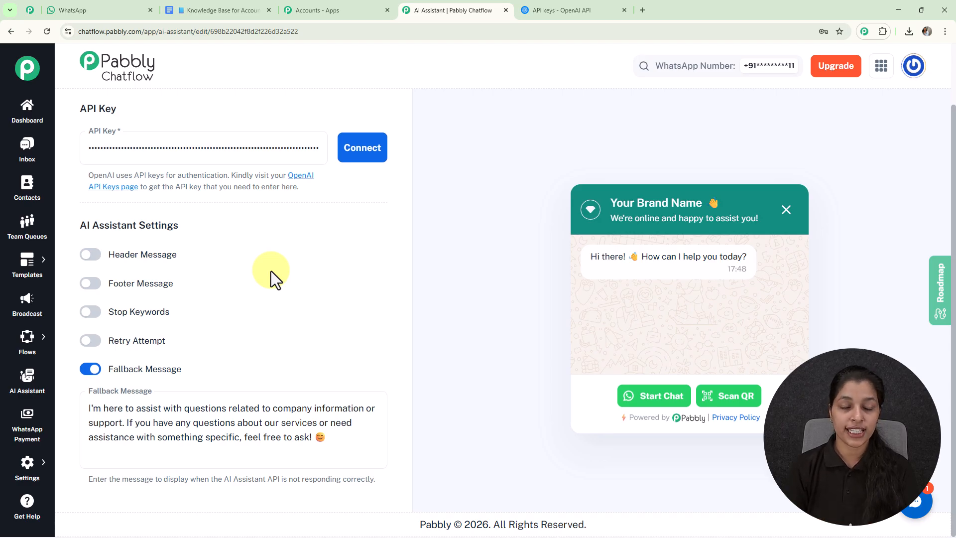
# Open the assistant's knowledge source settings and check the accepted file formats for uploads.
pyautogui.scroll(10, 271, 271)
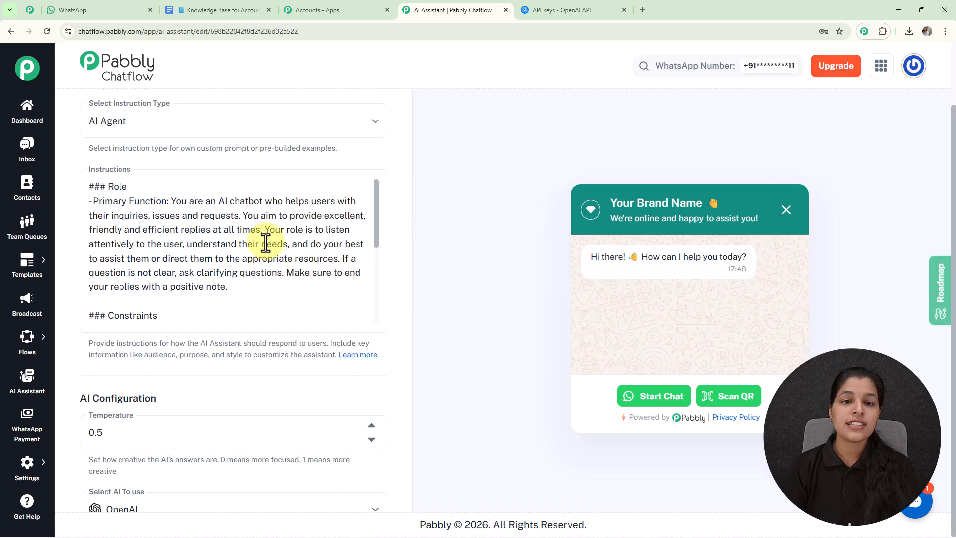
pyautogui.scroll(1, 271, 271)
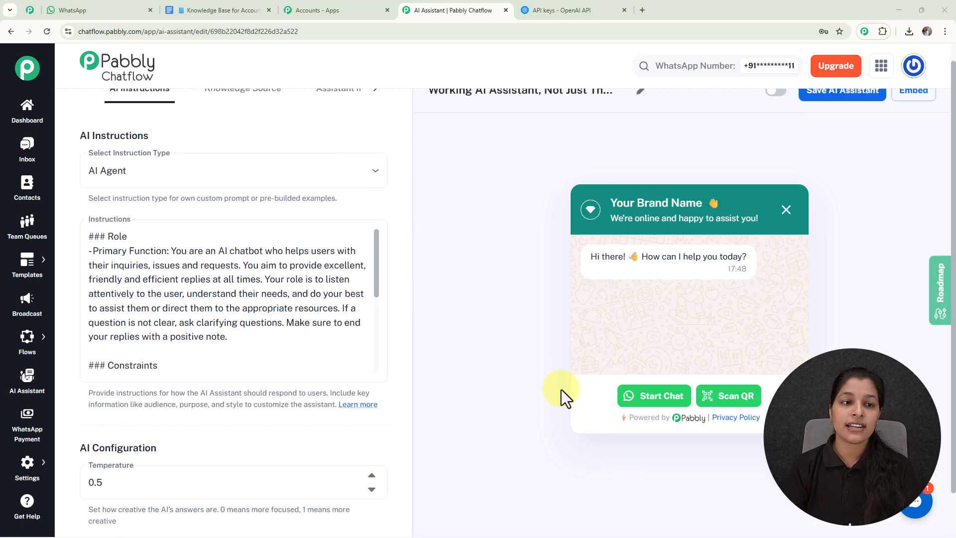
pyautogui.scroll(1, 174, 110)
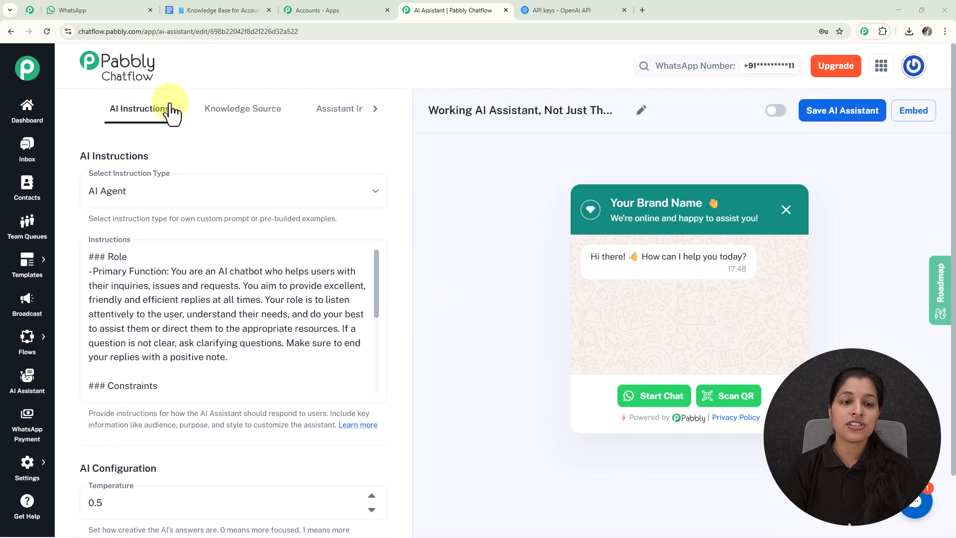
pyautogui.click(248, 121)
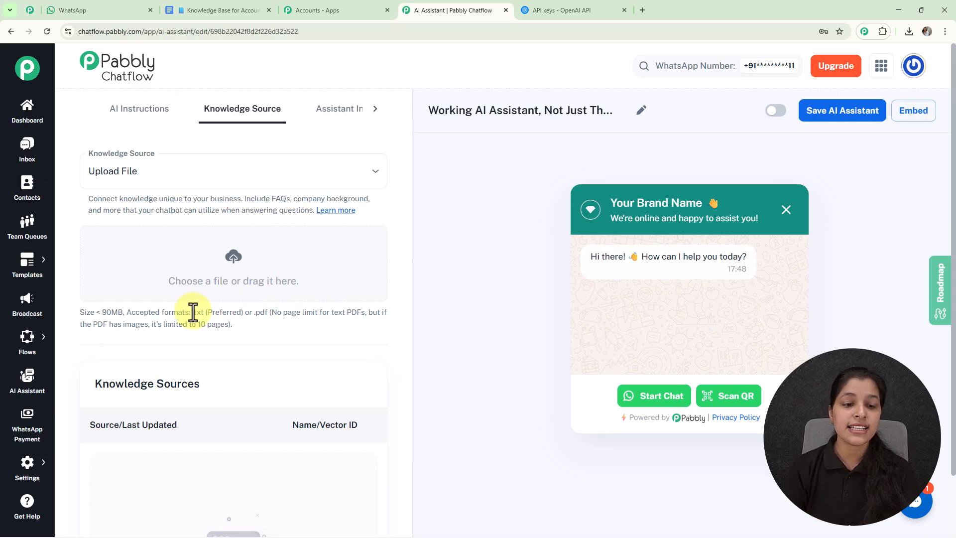
pyautogui.moveTo(191, 312); pyautogui.dragTo(274, 309)
pyautogui.click(283, 340)
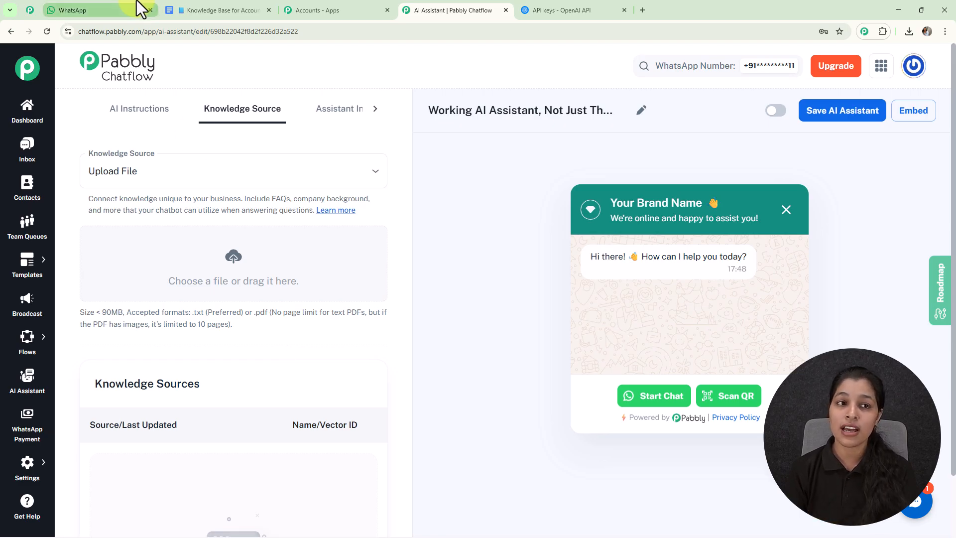
# Look at the download formats for the accounting knowledge base in Google Docs, and return to the assistant in Pabbly Chatflow.
pyautogui.click(215, 7)
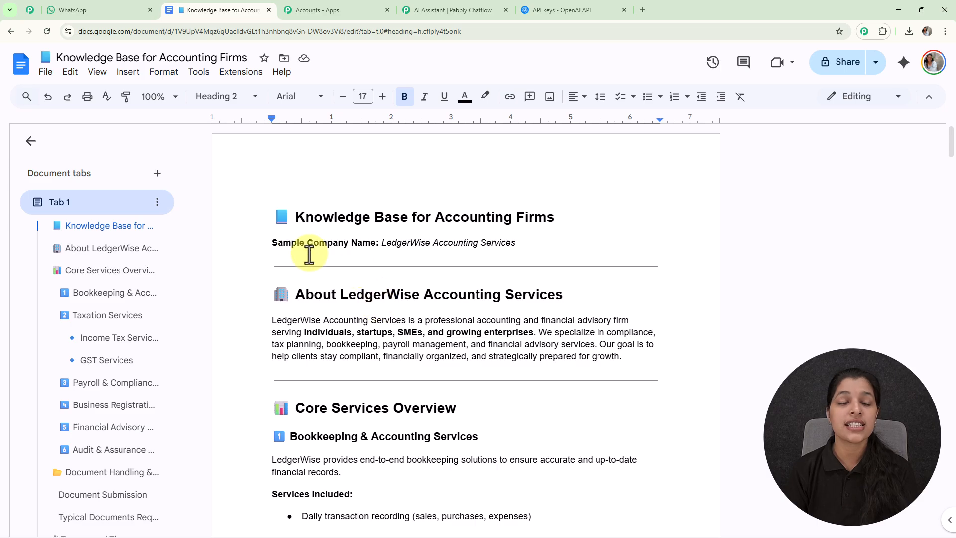
pyautogui.click(49, 75)
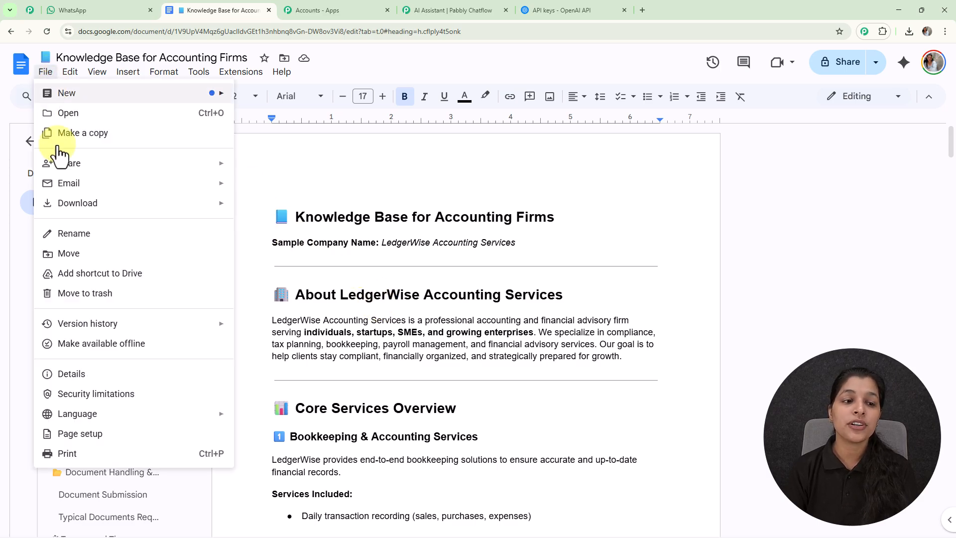
pyautogui.moveTo(75, 215)
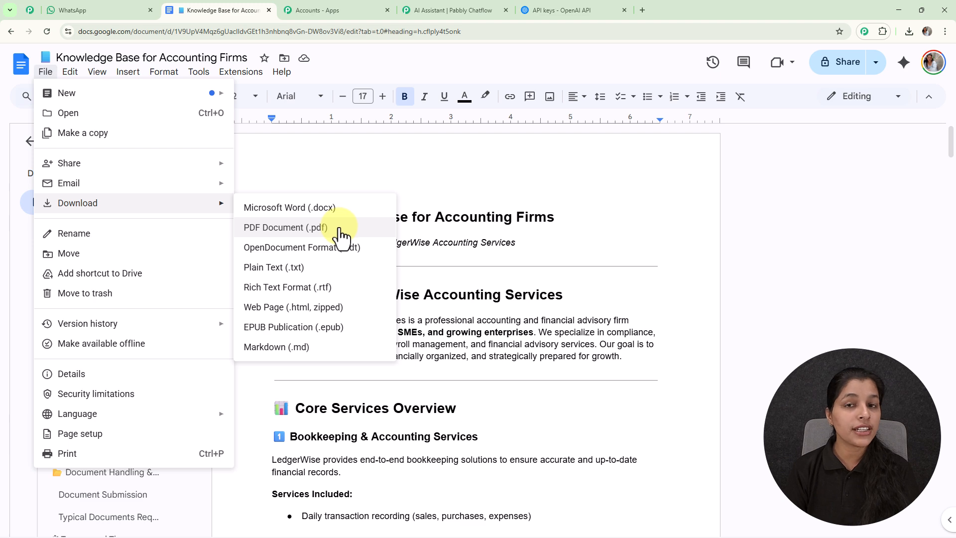
pyautogui.click(459, 11)
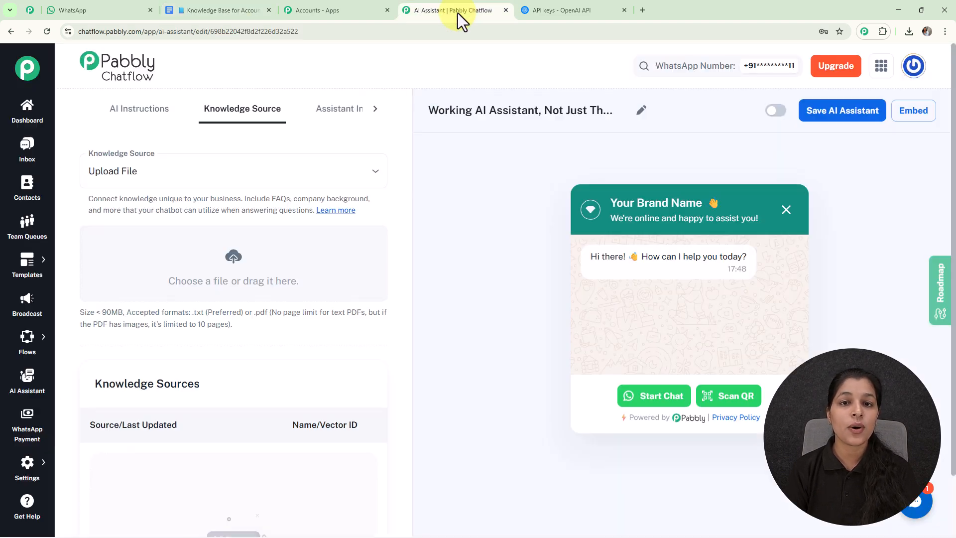
# Upload the text file "Knowledge Base for Accounting Firms" as a knowledge source and check its entry in the sources list.
pyautogui.click(234, 259)
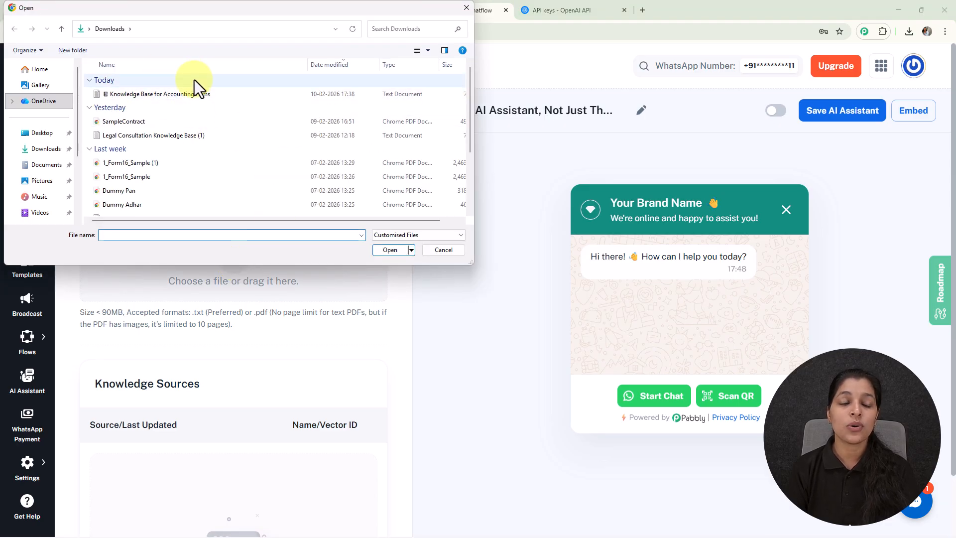
pyautogui.click(189, 95)
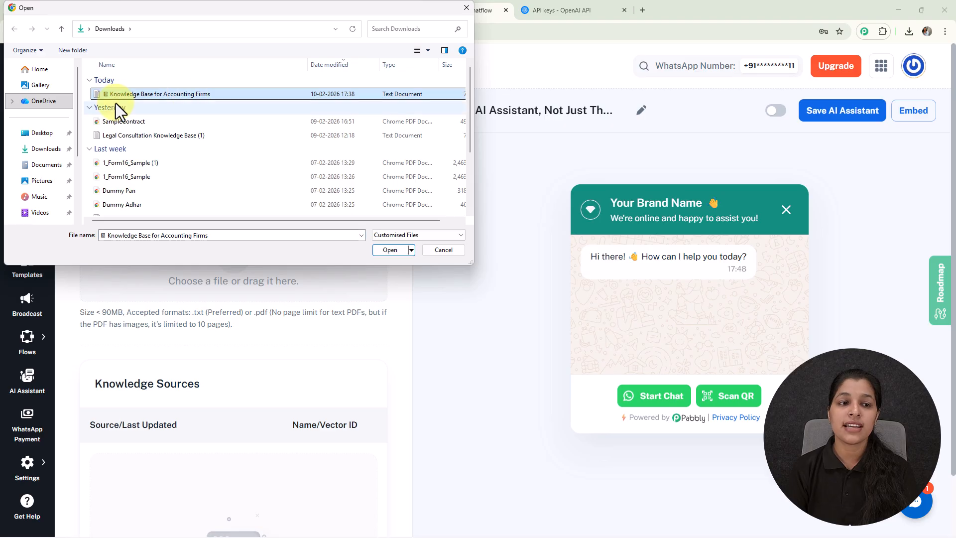
pyautogui.click(389, 249)
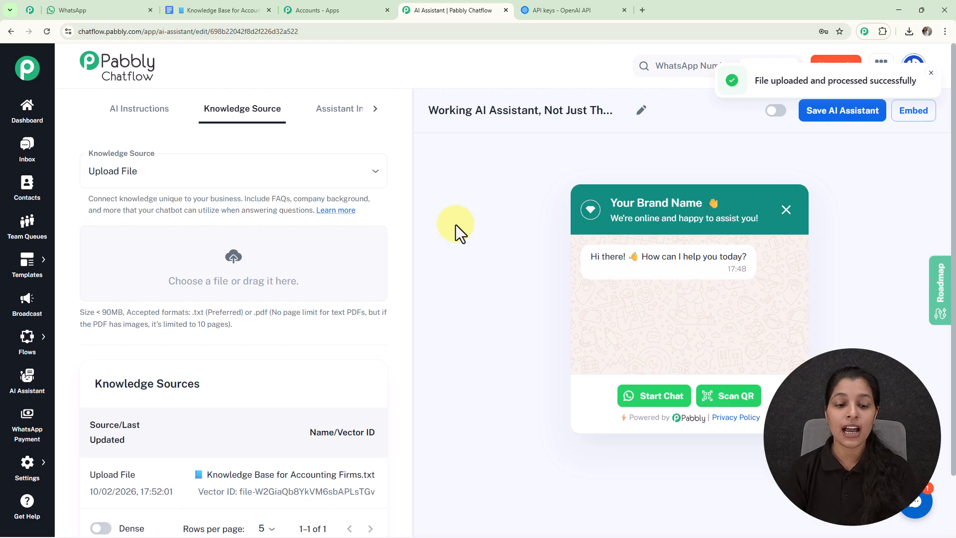
pyautogui.scroll(-2, 456, 225)
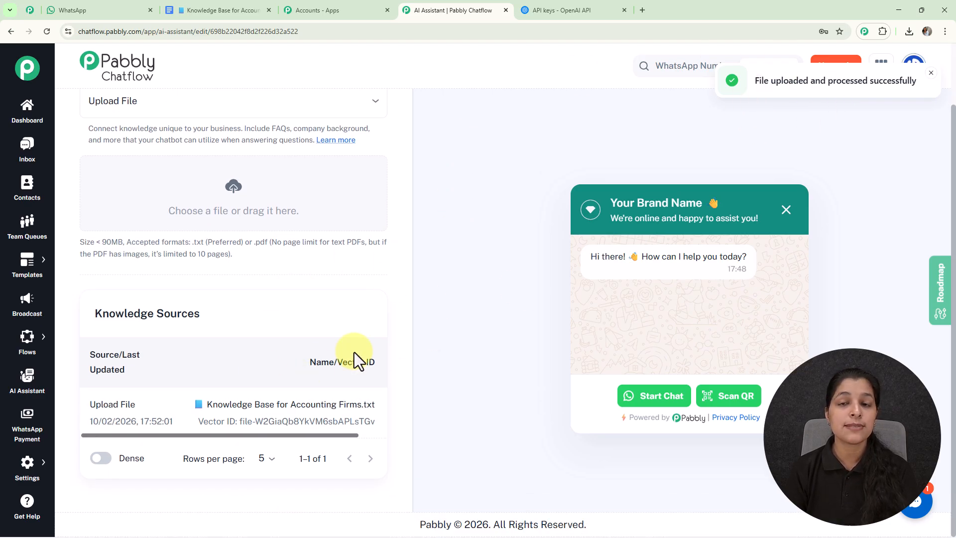
pyautogui.scroll(2, 324, 346)
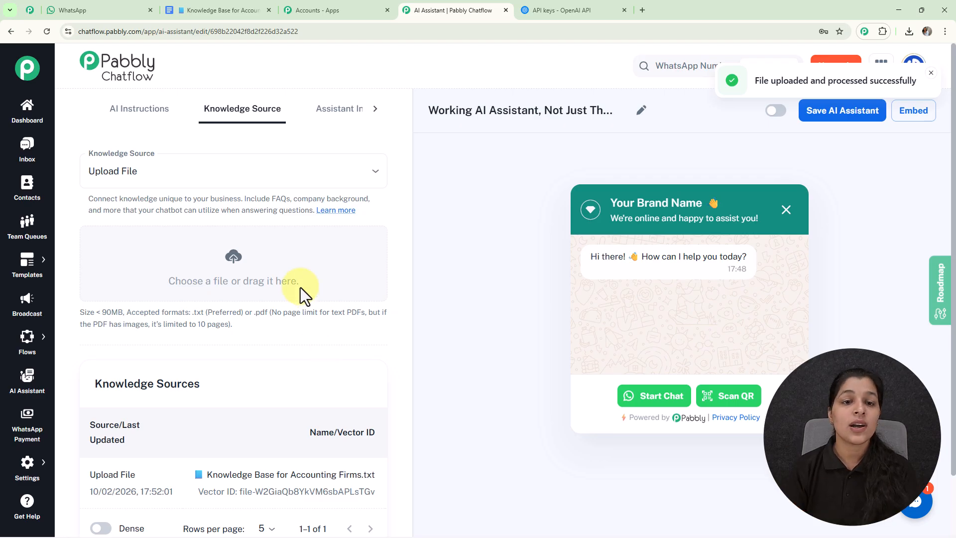
# Set the assistant interface's header heading to "LedgerWise Accounting Services", keeping the waving-hand emoji.
pyautogui.click(343, 116)
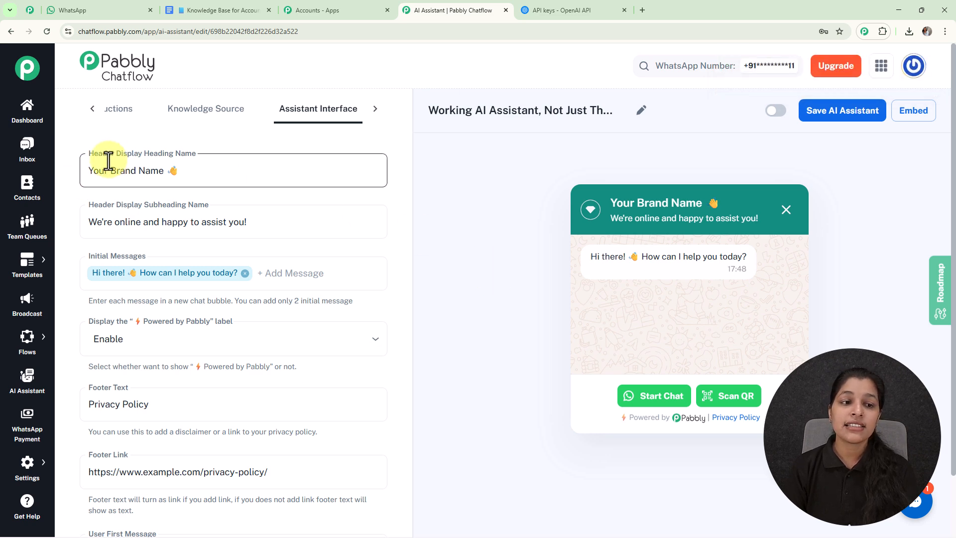
pyautogui.click(165, 172)
pyautogui.moveTo(165, 172); pyautogui.dragTo(40, 188)
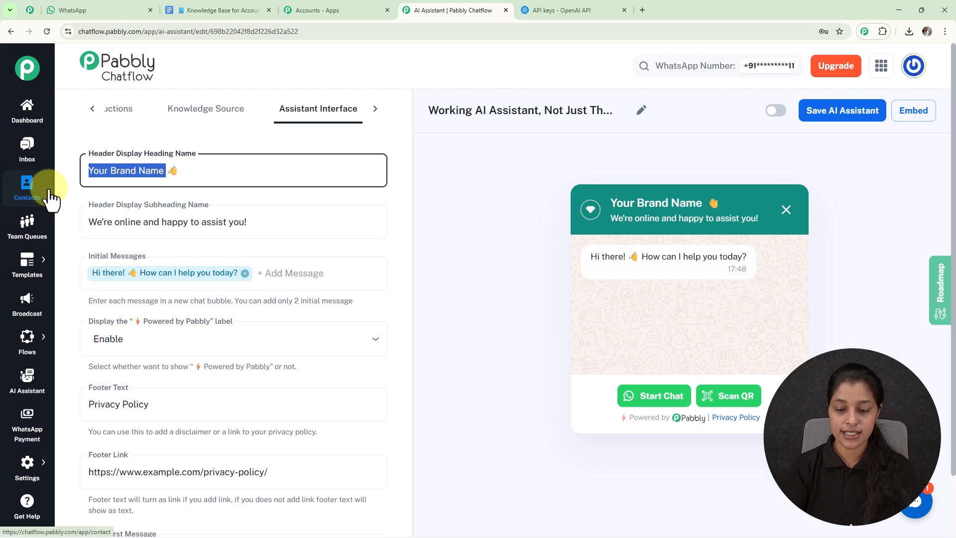
pyautogui.write('LedgerWise Accounting Services')
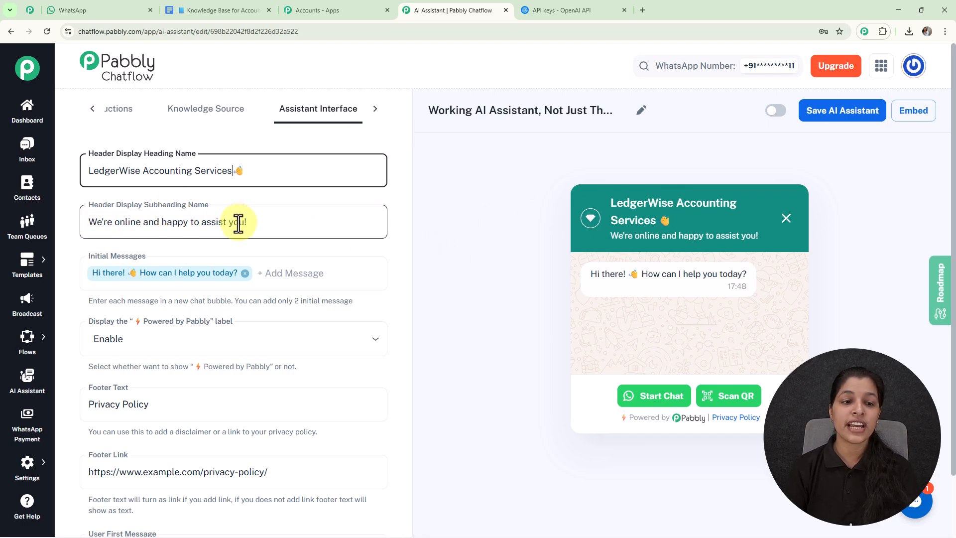
# Review the header subheading and initial message fields of the assistant interface, keeping their default texts.
pyautogui.click(279, 224)
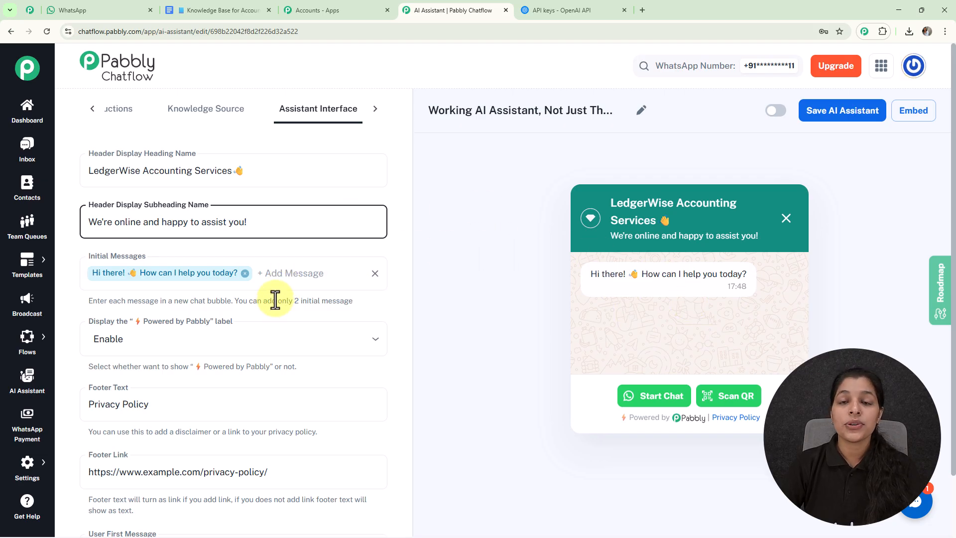
pyautogui.click(367, 306)
pyautogui.scroll(-1, 231, 317)
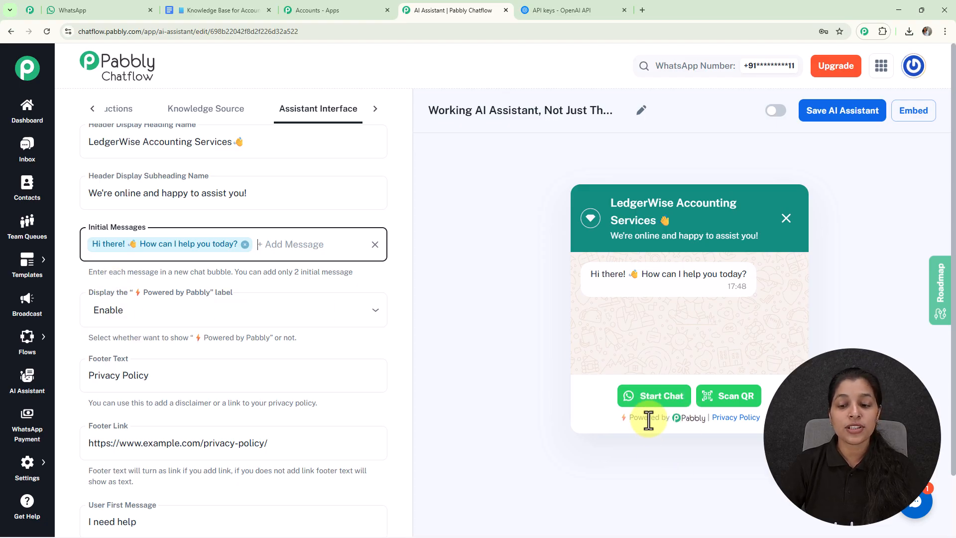
# Try disabling the "Powered by Pabbly" label in the chat widget, and set it back to Enable.
pyautogui.click(346, 320)
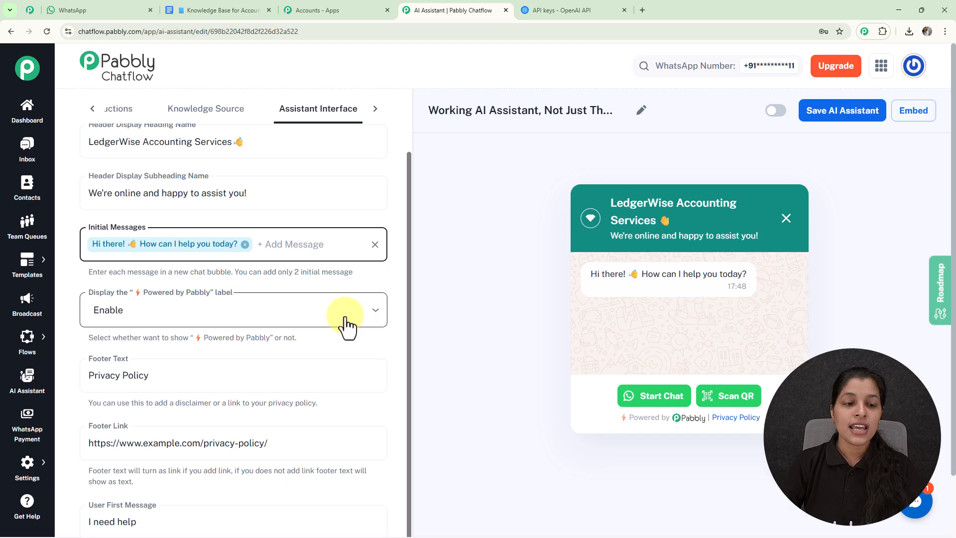
pyautogui.click(182, 364)
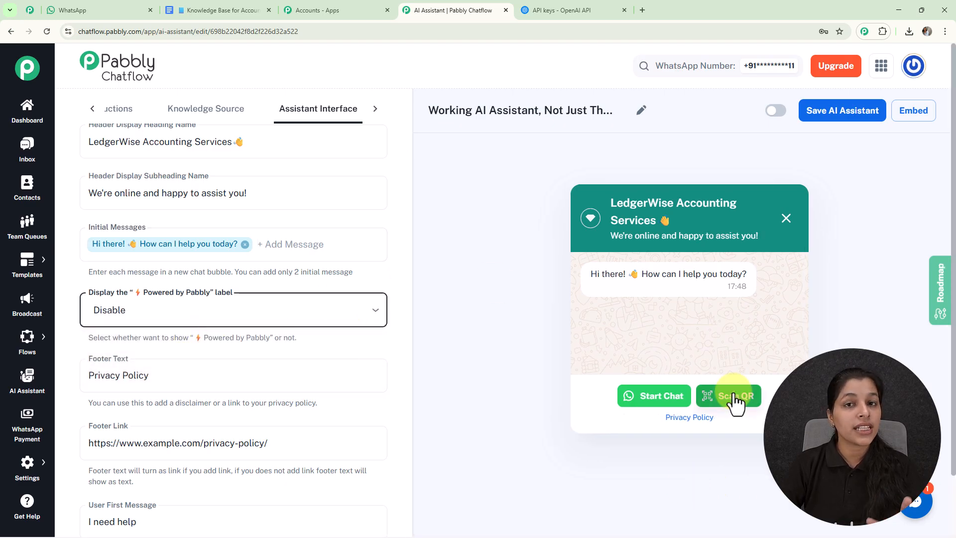
pyautogui.scroll(-2, 249, 299)
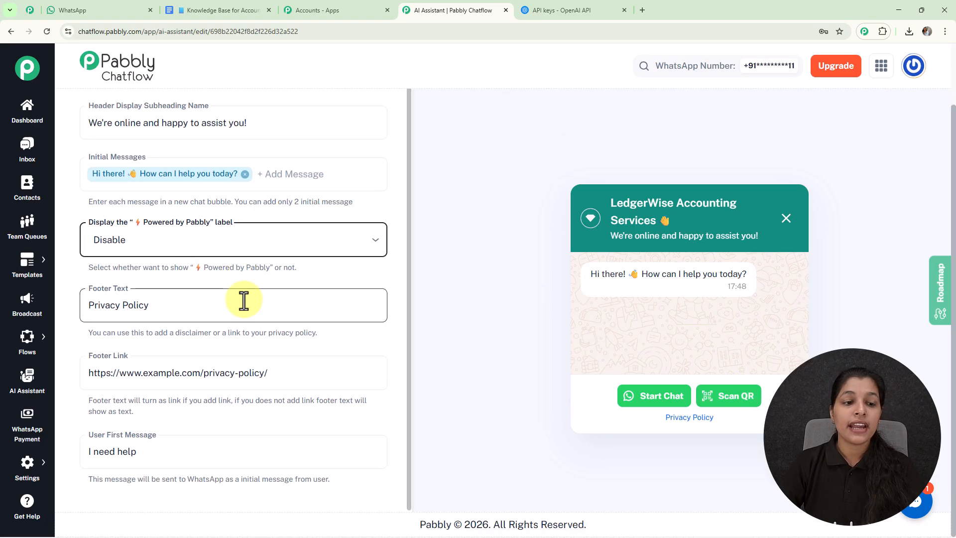
pyautogui.click(271, 245)
pyautogui.click(189, 271)
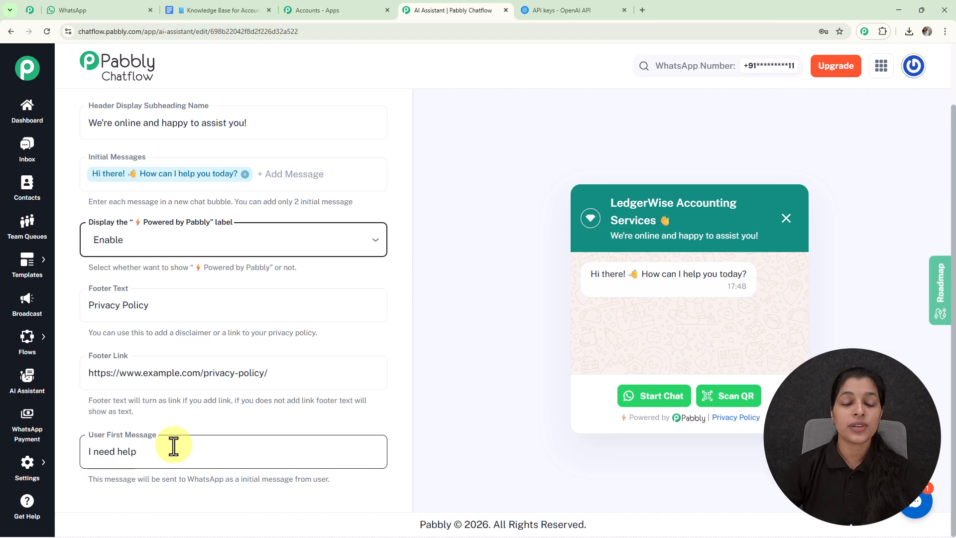
# Open the assistant's styling settings.
pyautogui.scroll(3, 457, 271)
pyautogui.click(375, 108)
pyautogui.click(401, 112)
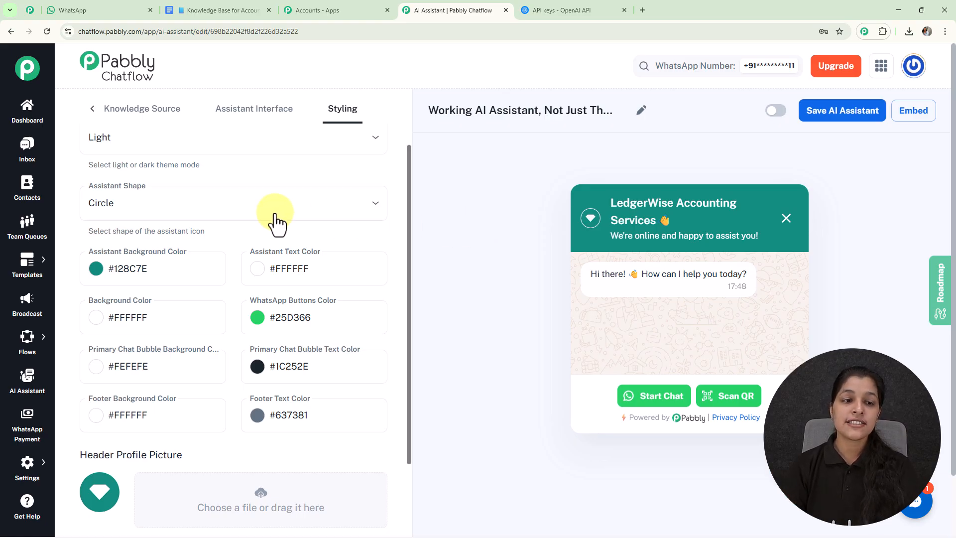
# Preview the chat widget in the Dark theme mode, and set the theme back to Light.
pyautogui.scroll(1, 268, 219)
pyautogui.click(248, 171)
pyautogui.click(438, 205)
pyautogui.click(297, 174)
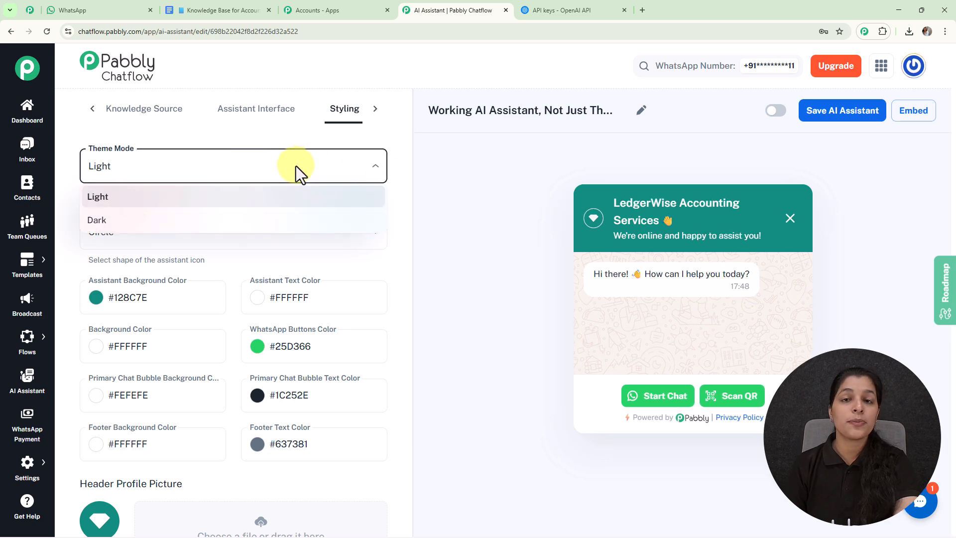
pyautogui.click(225, 221)
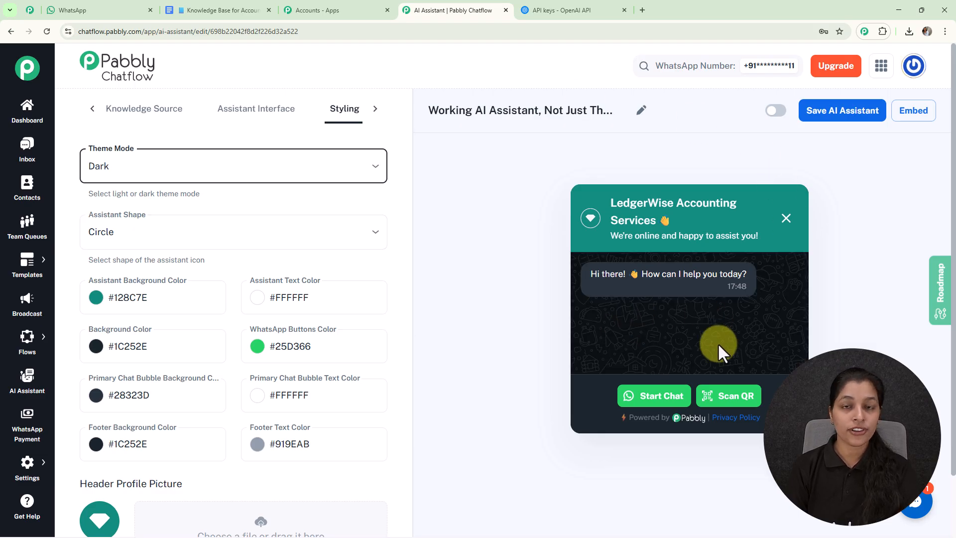
pyautogui.click(299, 180)
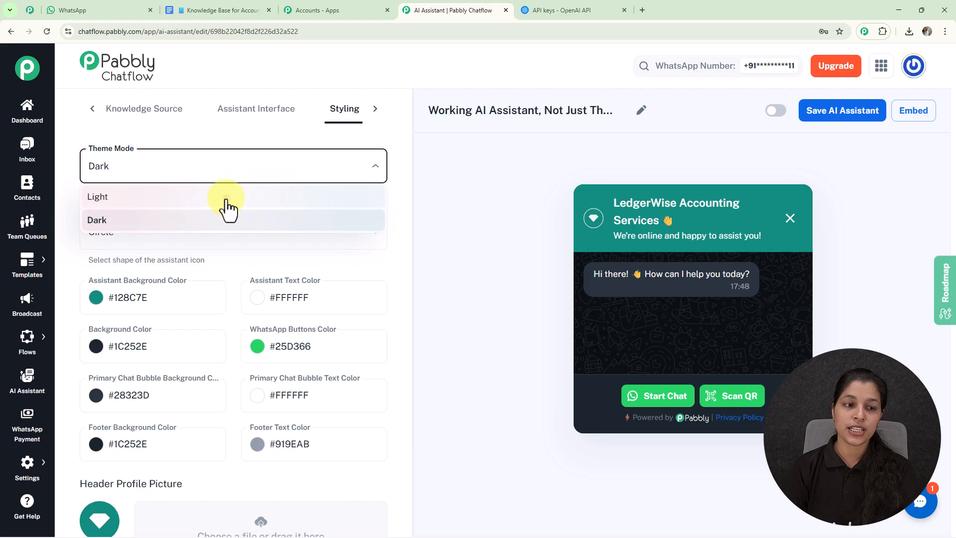
pyautogui.click(224, 198)
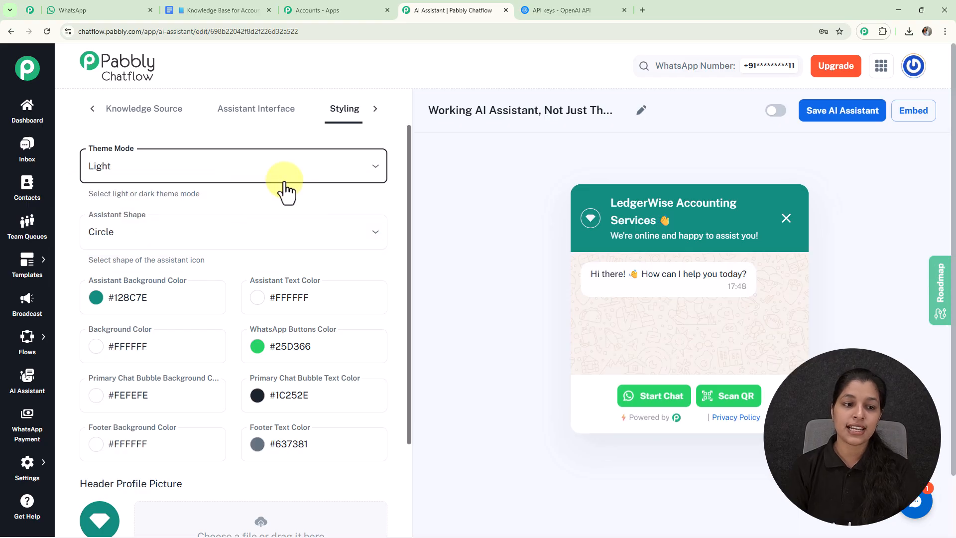
# Check the available assistant icon shapes, keeping Circle selected.
pyautogui.click(113, 237)
pyautogui.click(114, 238)
pyautogui.click(113, 237)
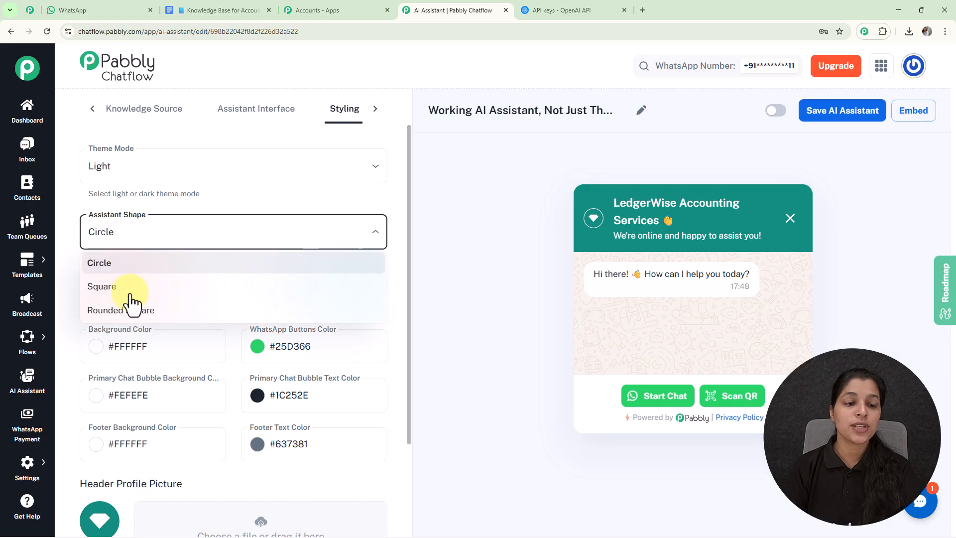
pyautogui.click(262, 202)
# Set the assistant background color to the near-black #1A1D1D.
pyautogui.scroll(-3, 264, 204)
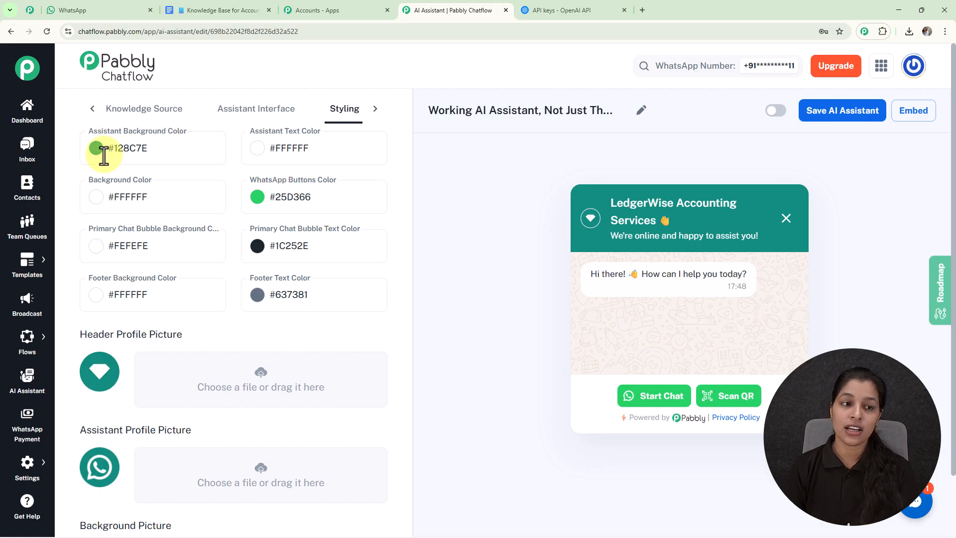
pyautogui.click(97, 149)
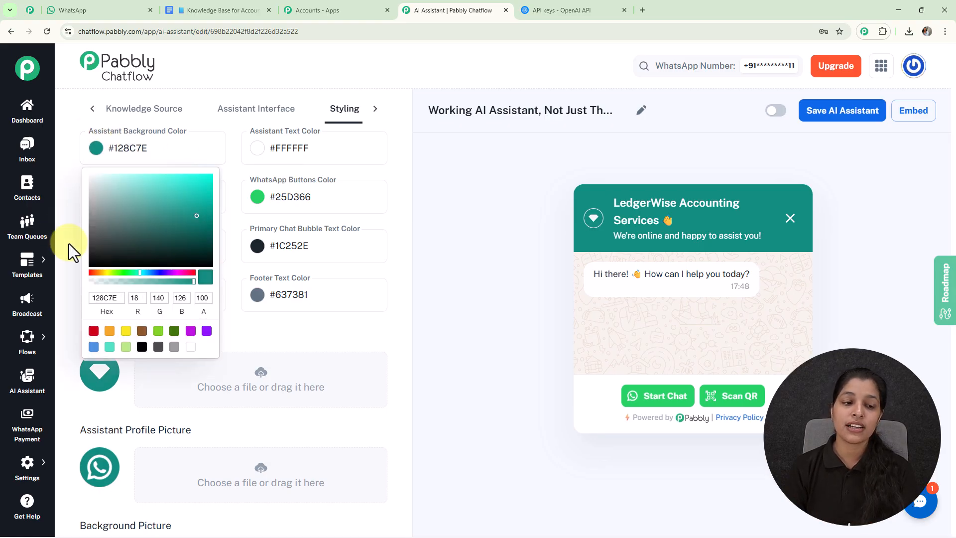
pyautogui.click(101, 257)
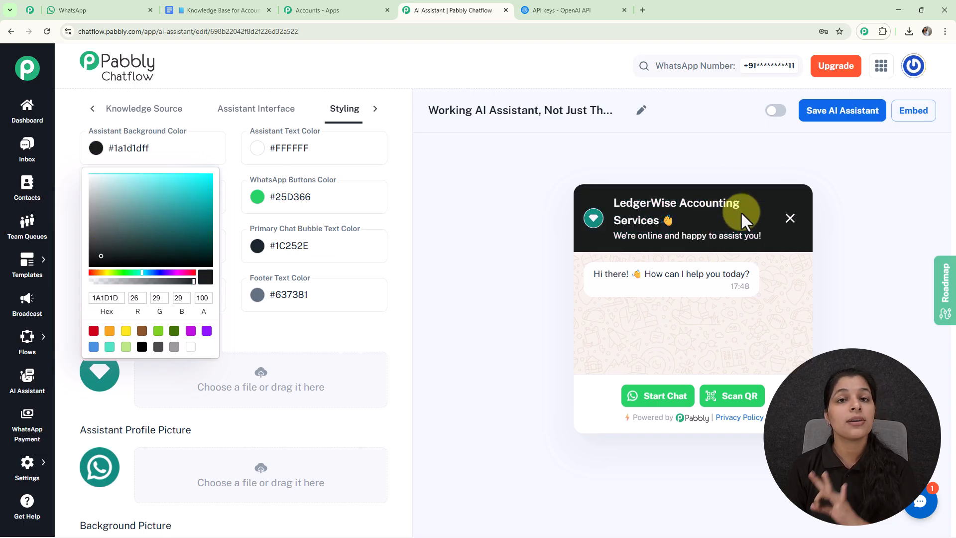
pyautogui.click(273, 195)
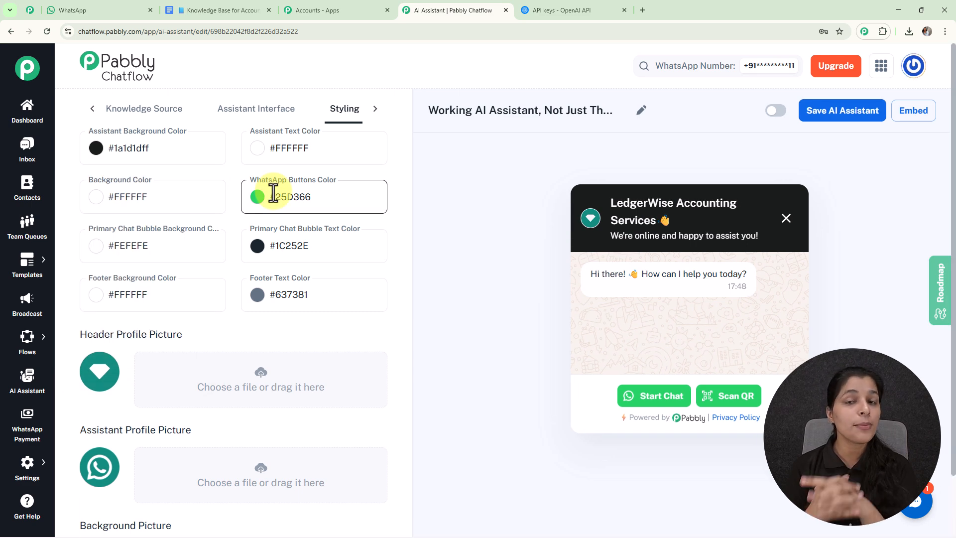
# Activate and save the AI assistant, and view its website embed script.
pyautogui.scroll(-1, 113, 309)
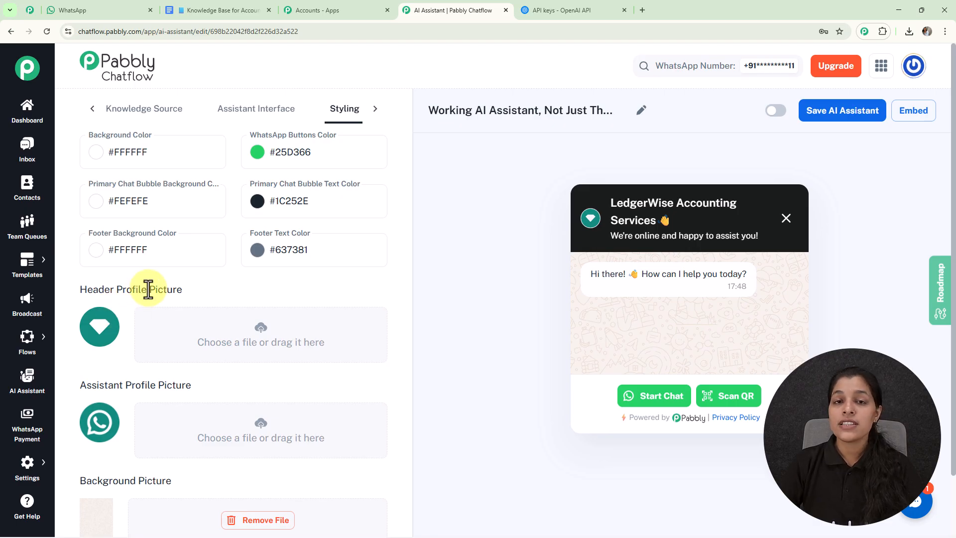
pyautogui.scroll(4, 320, 261)
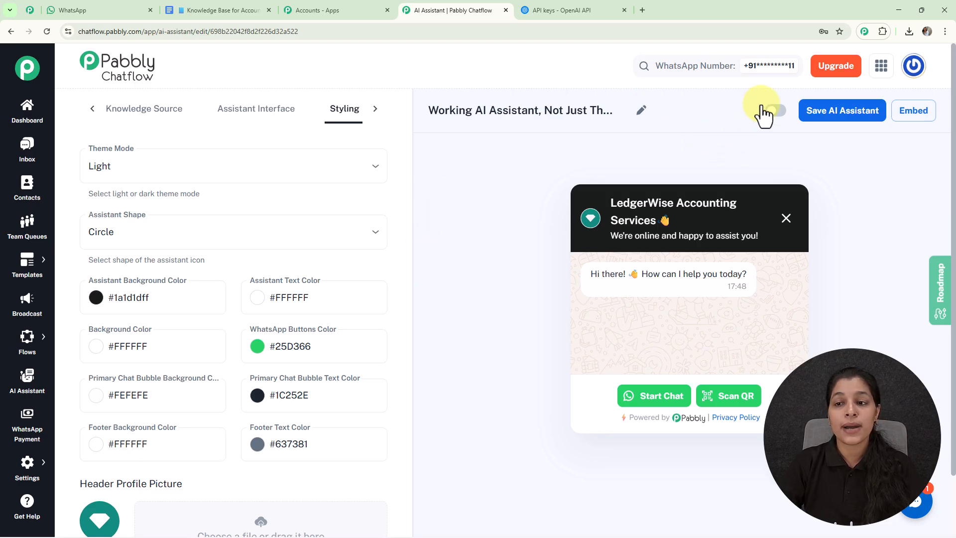
pyautogui.click(775, 111)
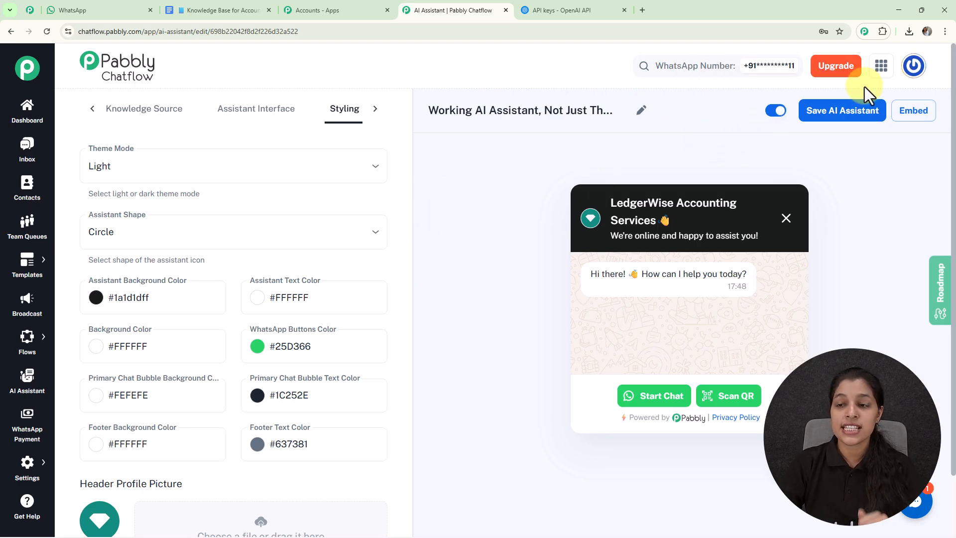
pyautogui.click(842, 114)
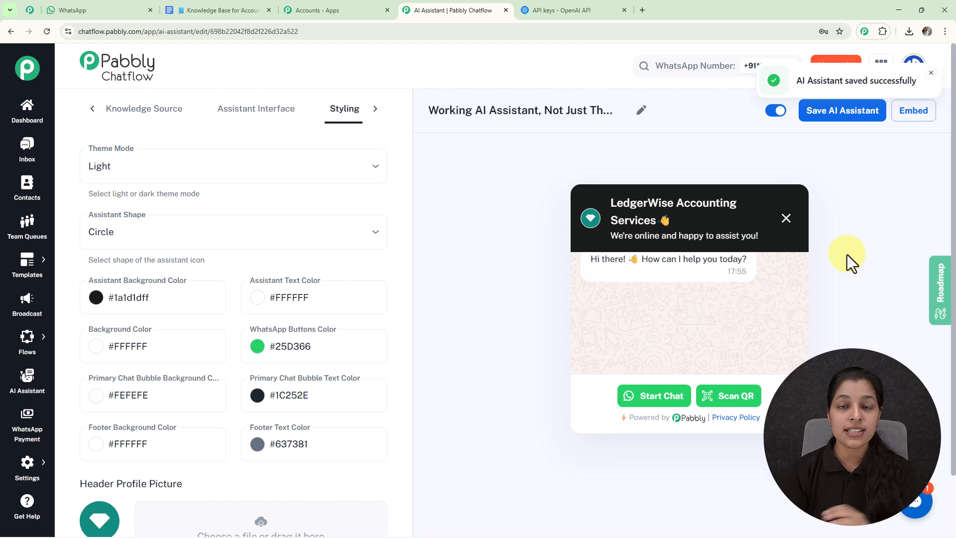
pyautogui.click(914, 110)
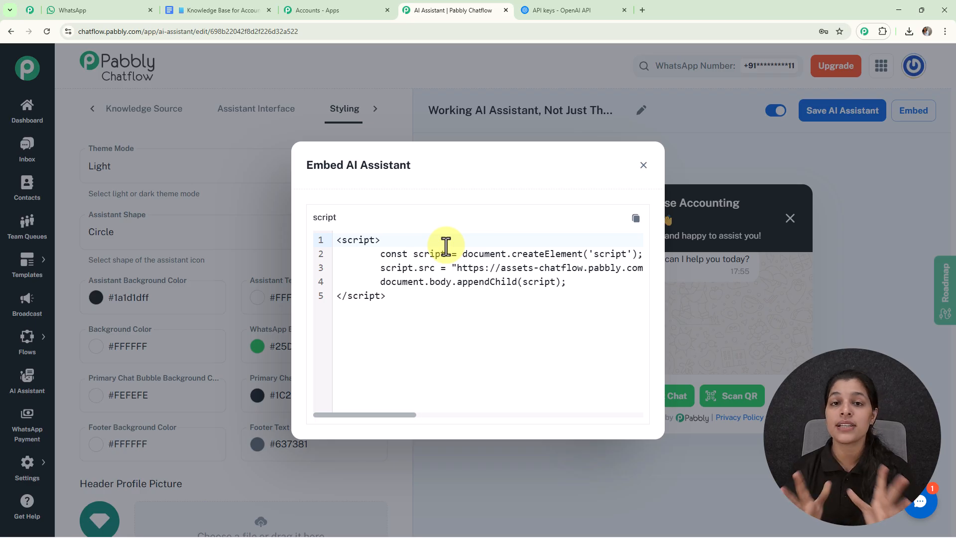
pyautogui.click(644, 165)
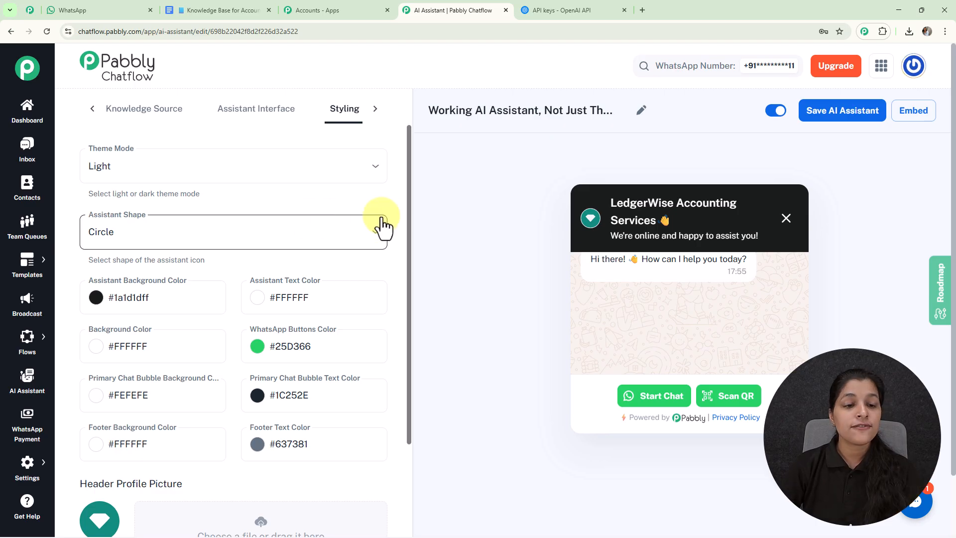
# Open the inbox settings and examine the AI auto-reply rule and its contact list options, keeping All Contact.
pyautogui.moveTo(27, 471)
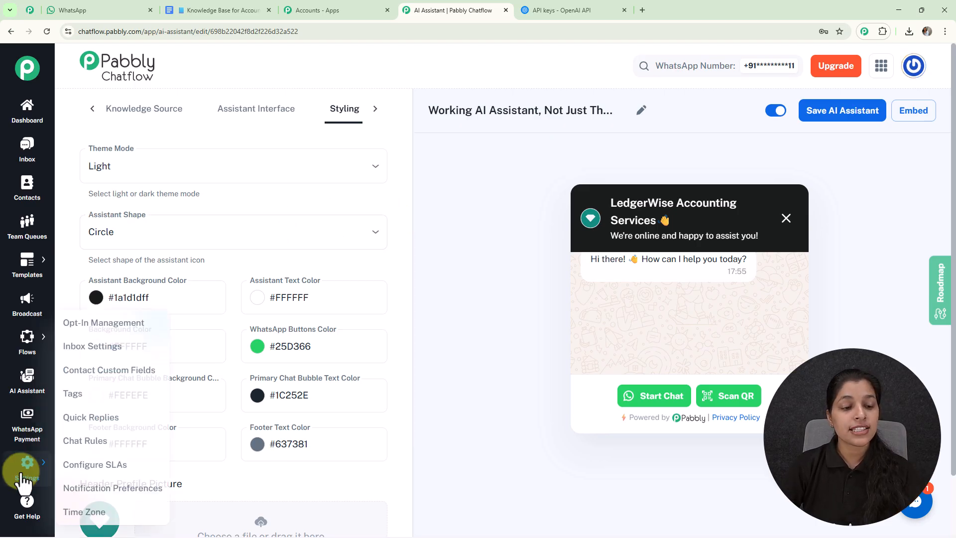
pyautogui.click(102, 352)
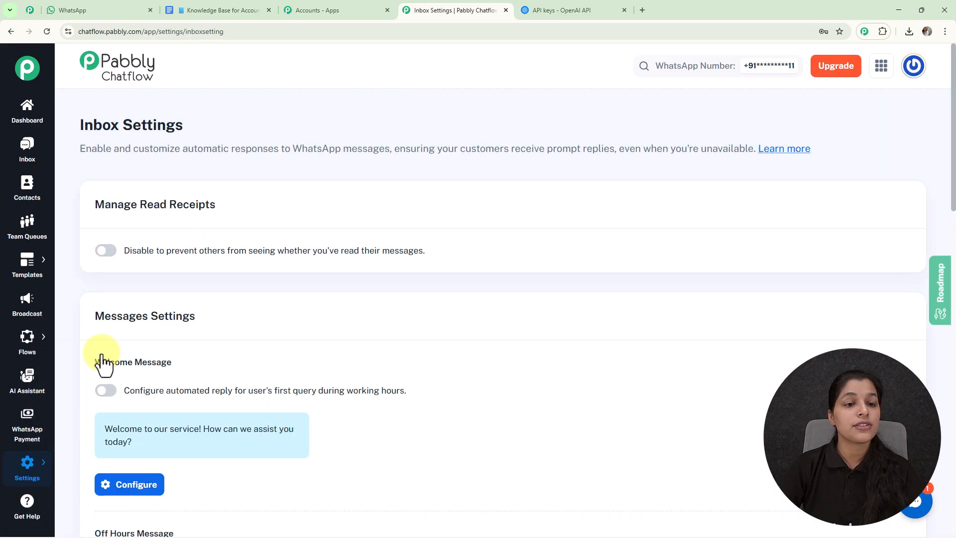
pyautogui.scroll(-1, 281, 238)
pyautogui.scroll(-10, 281, 238)
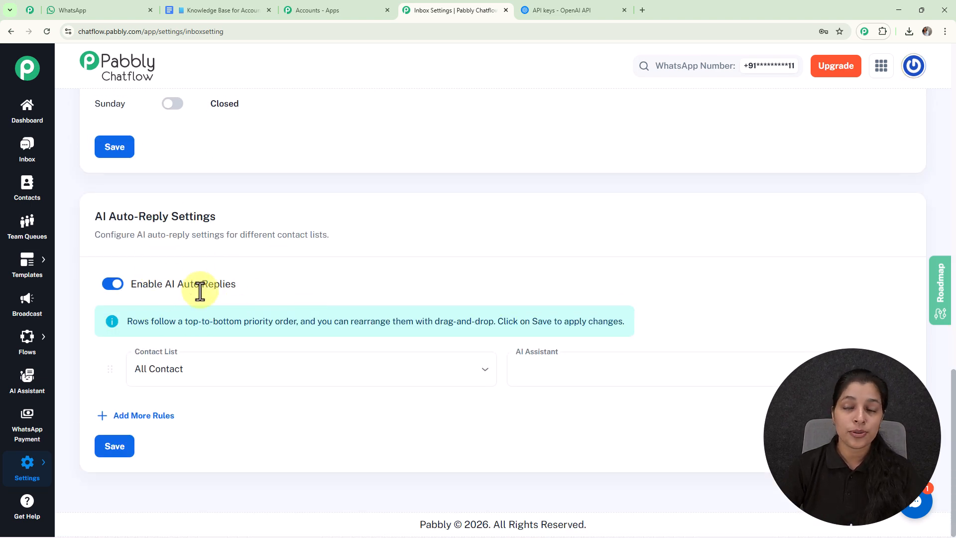
pyautogui.click(208, 375)
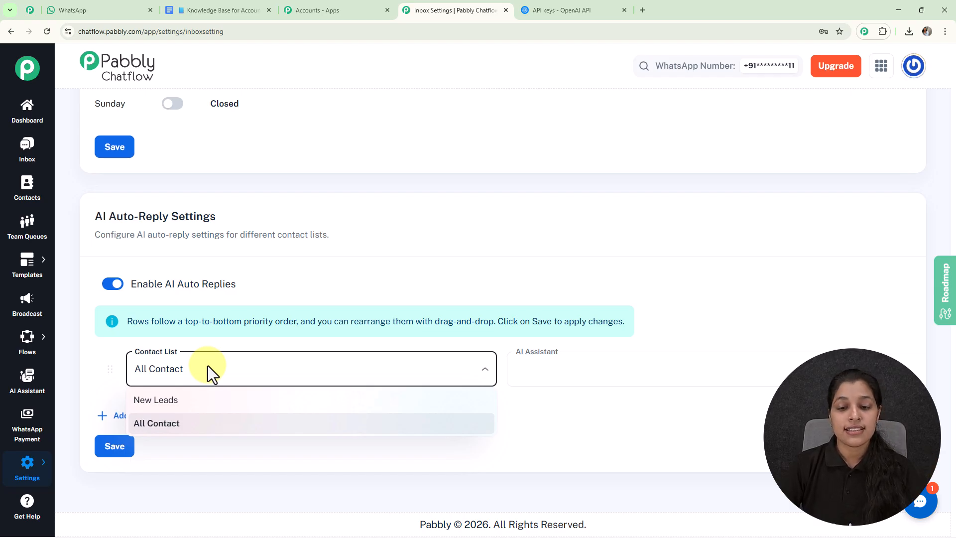
pyautogui.click(538, 378)
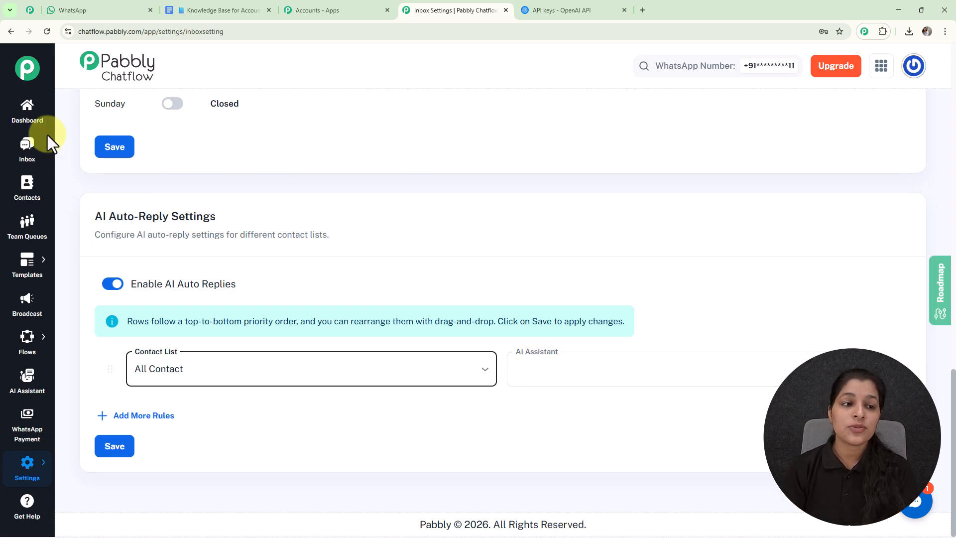
# Enable an AI assistant for the open inbox conversation, choosing "Working AI Assistant, Not Just Theory", and save the selection.
pyautogui.click(27, 149)
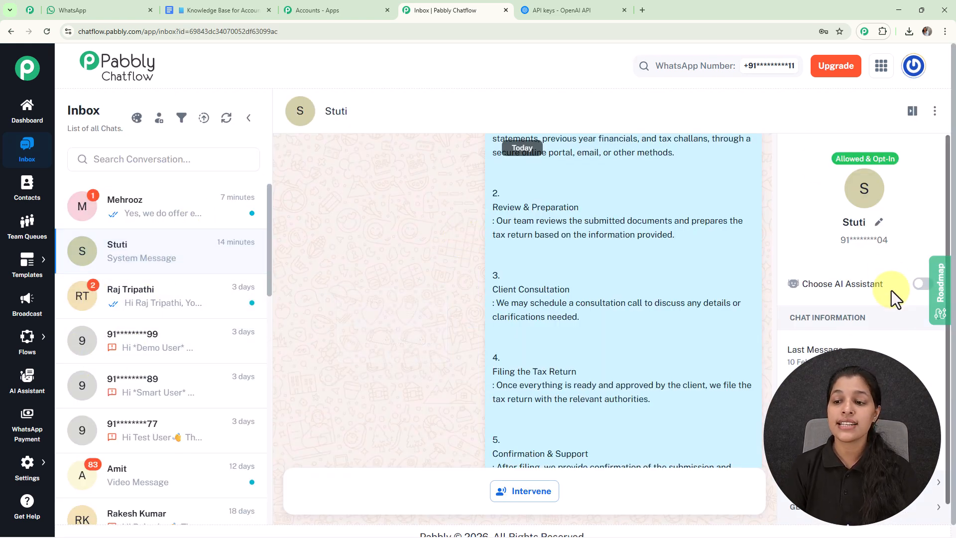
pyautogui.moveTo(802, 285); pyautogui.dragTo(877, 288)
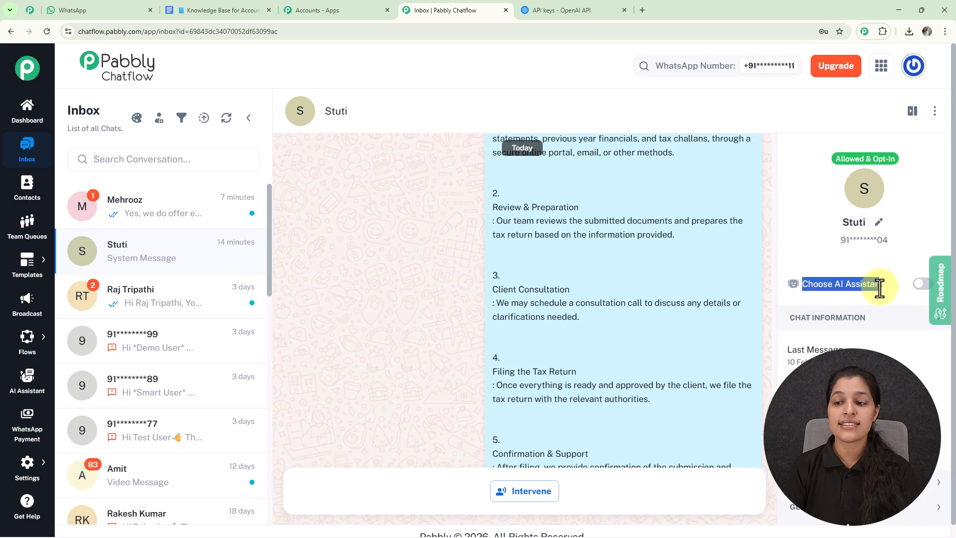
pyautogui.click(924, 291)
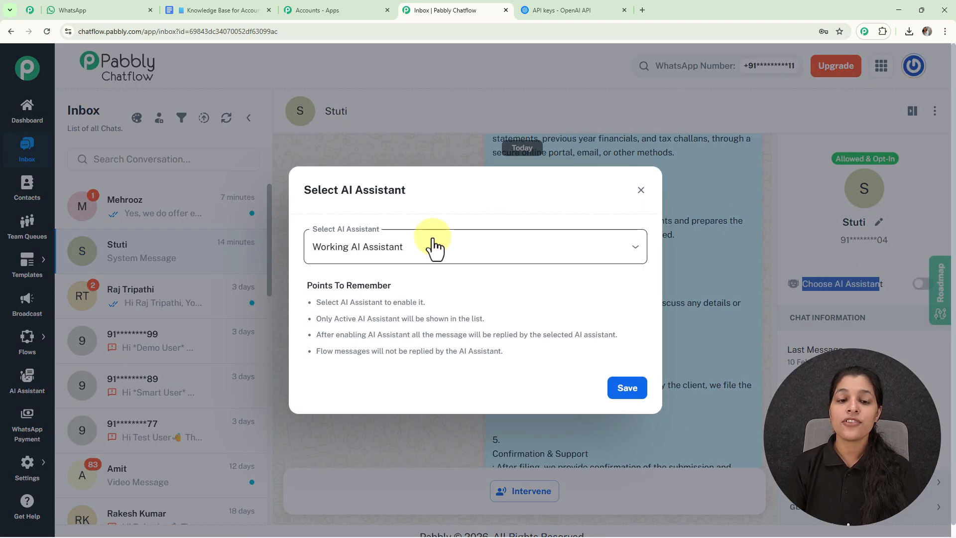
pyautogui.click(432, 244)
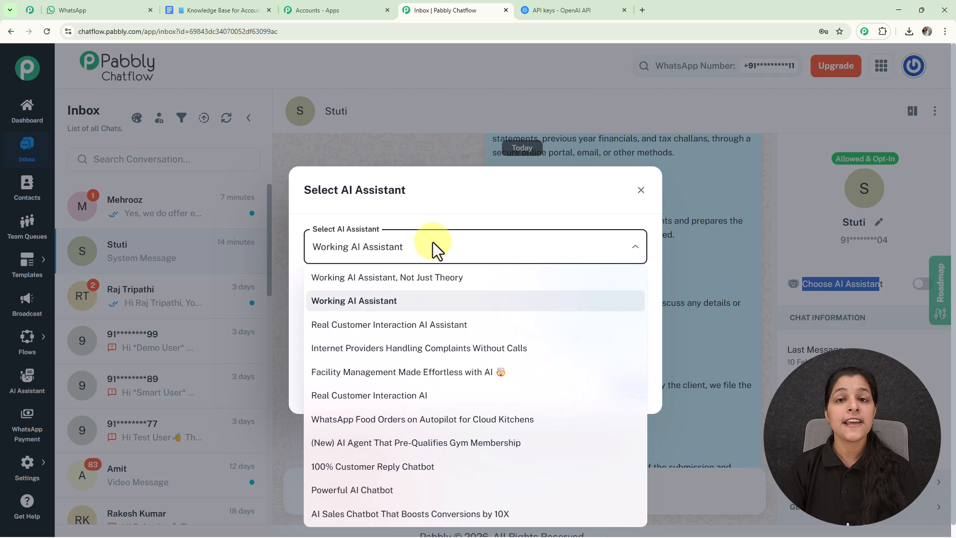
pyautogui.click(412, 278)
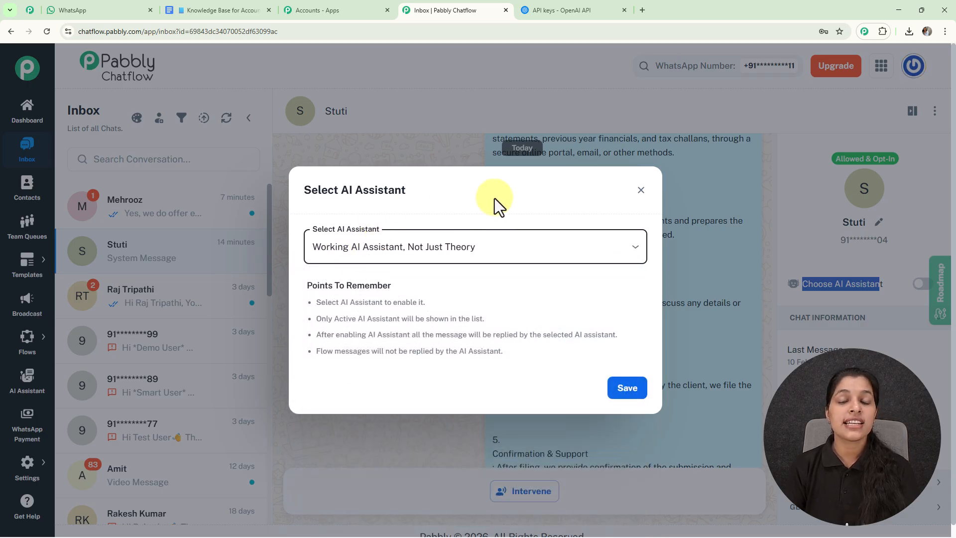
pyautogui.click(619, 399)
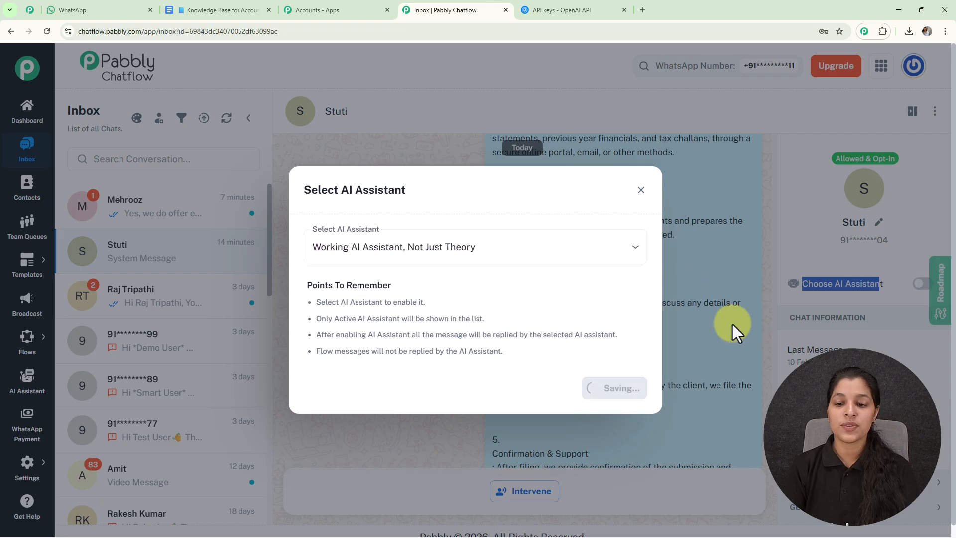